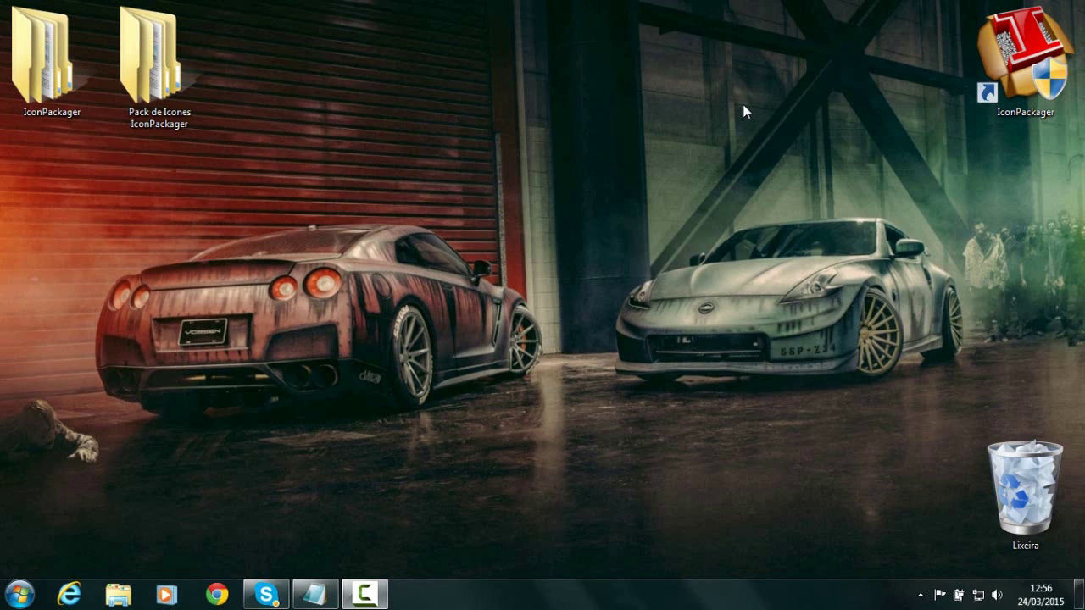
pyautogui.moveTo(1024, 59); pyautogui.dragTo(593, 59)
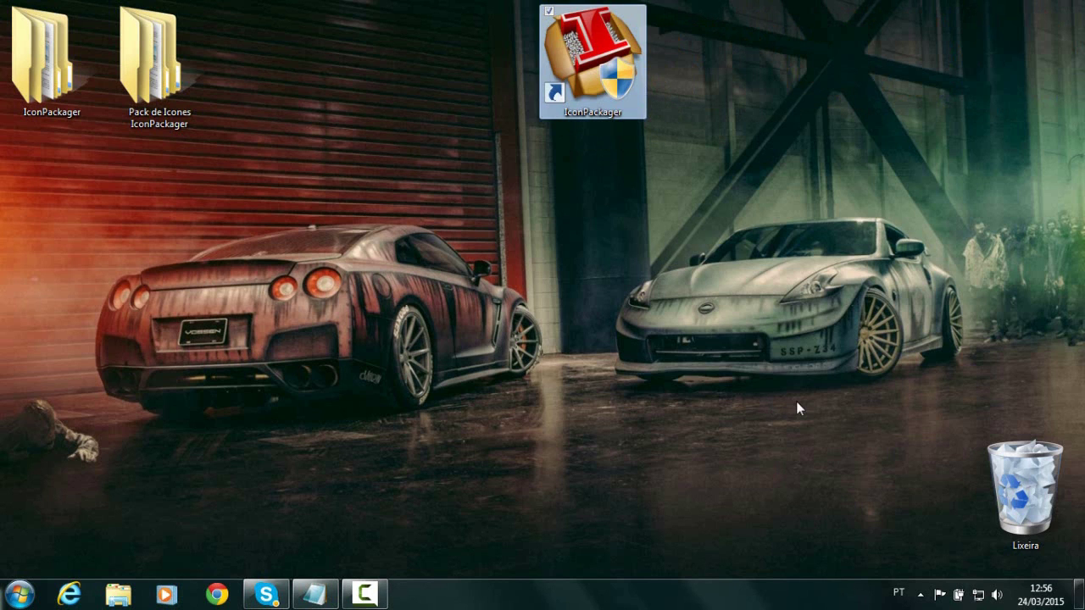
pyautogui.moveTo(610, 113); pyautogui.dragTo(1024, 59)
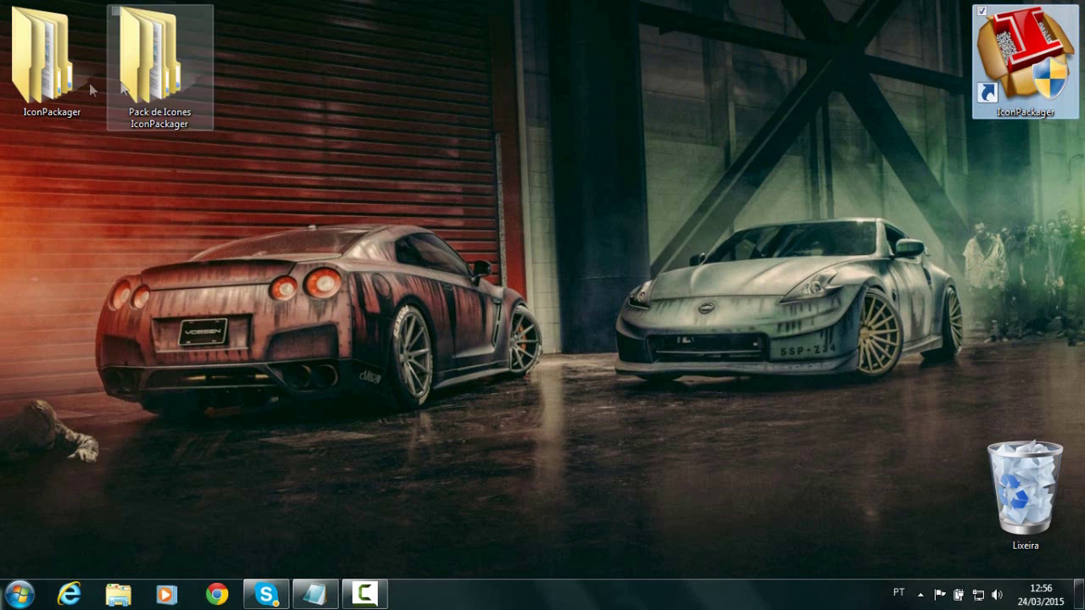
# Look into the IconPackager folder on the desktop and its IconPackager subfolder.
pyautogui.click(44, 88)
pyautogui.doubleClick(44, 88)
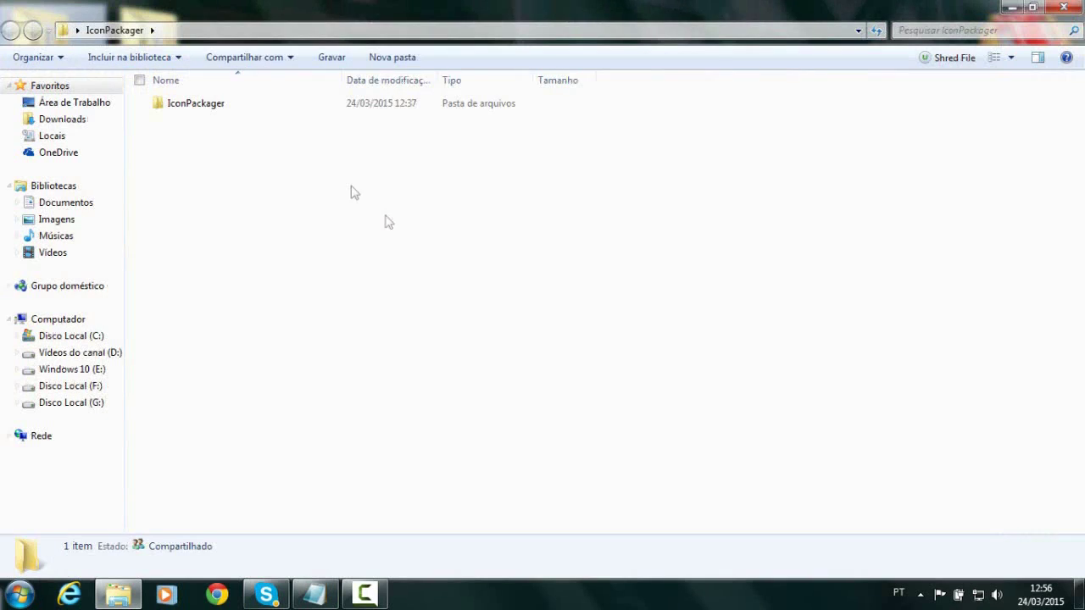
pyautogui.click(196, 105)
pyautogui.doubleClick(196, 106)
pyautogui.click(199, 106)
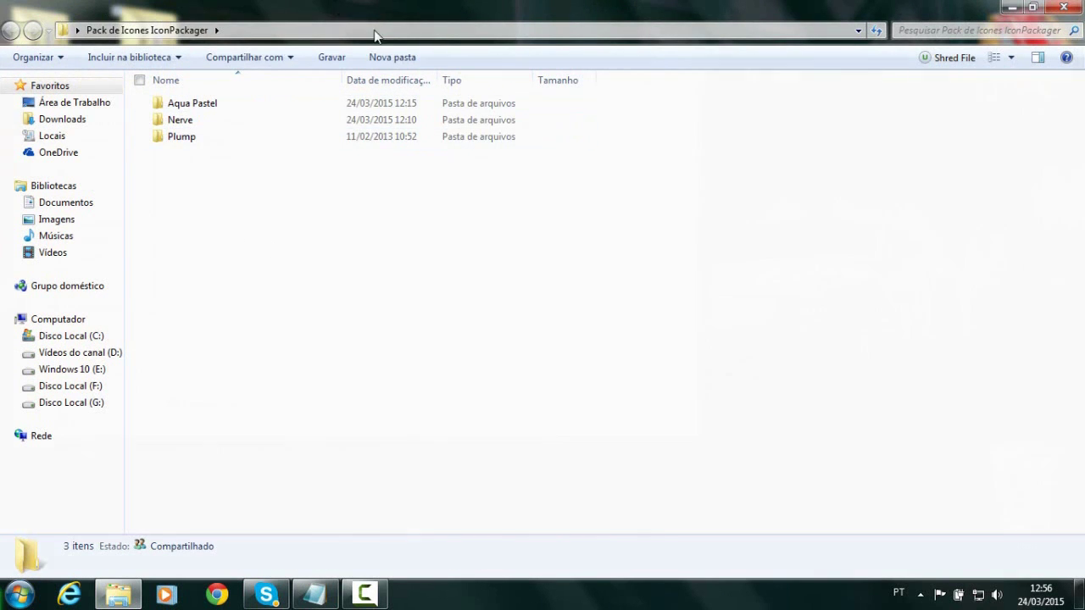
# Restore the Pack de Icones IconPackager window to a smaller size and enlarge its folder icons.
pyautogui.moveTo(375, 30); pyautogui.dragTo(520, 108)
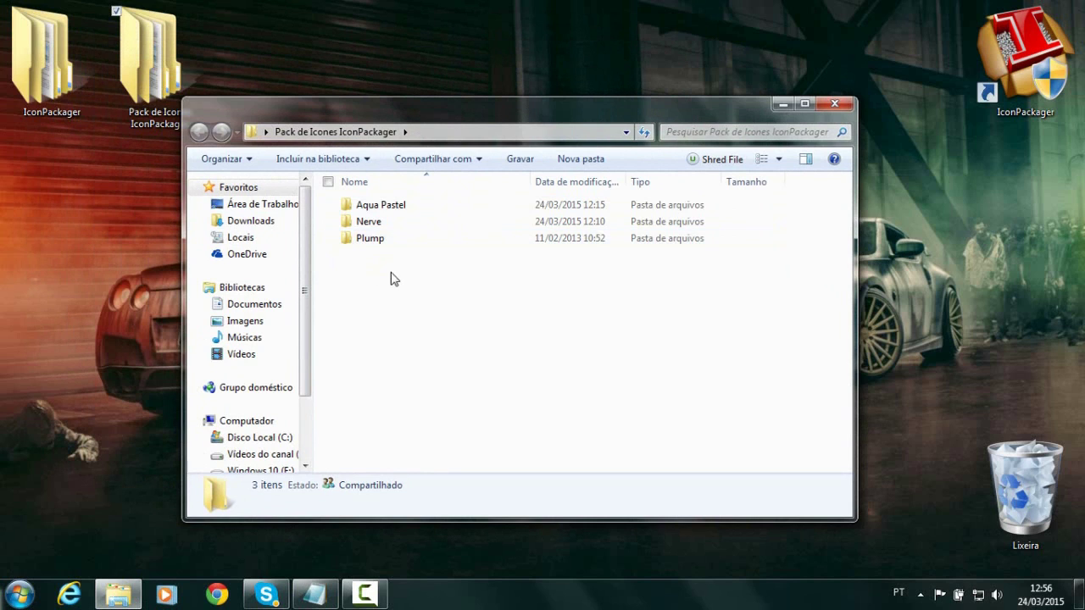
pyautogui.keyDown('ctrl'); pyautogui.scroll(5, 393, 280); pyautogui.keyUp('ctrl')
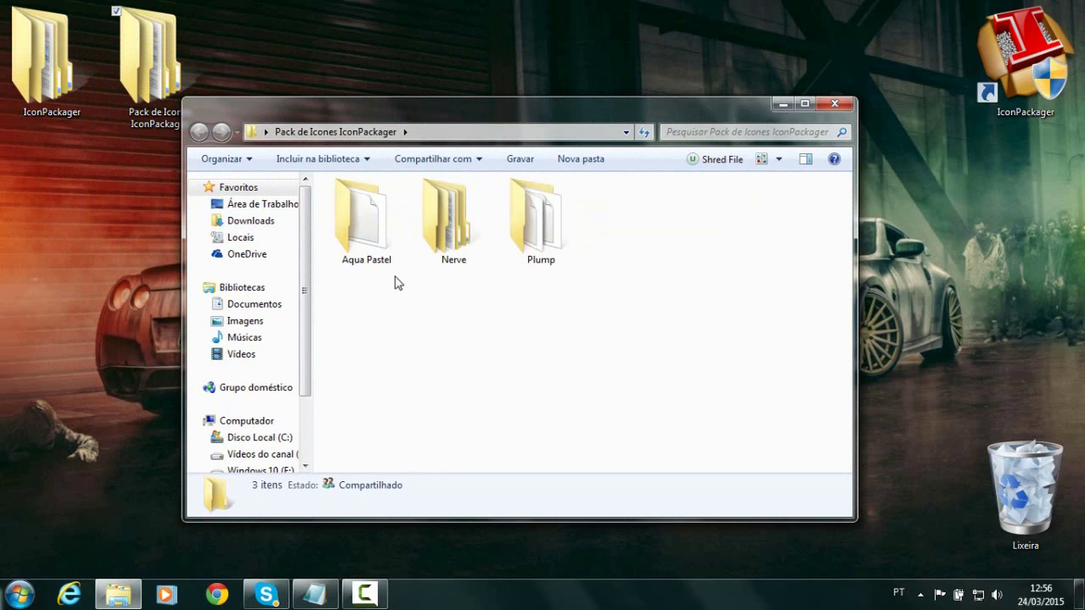
pyautogui.keyDown('ctrl'); pyautogui.scroll(1, 395, 284); pyautogui.keyUp('ctrl')
pyautogui.click(364, 235)
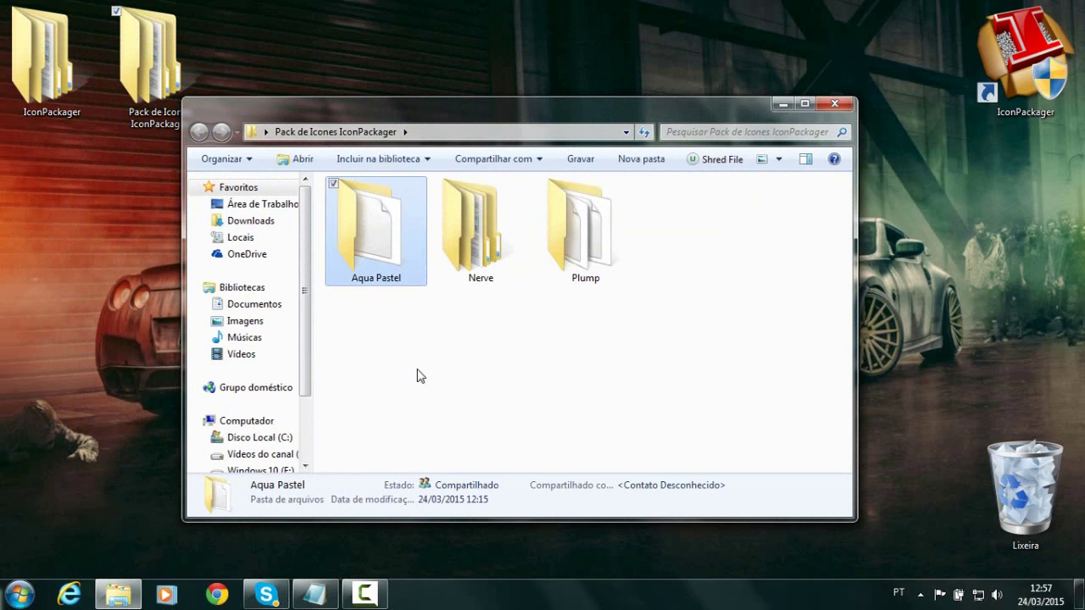
# Examine the contents of the Nerve and Plump icon pack folders, and close the folder window.
pyautogui.click(458, 256)
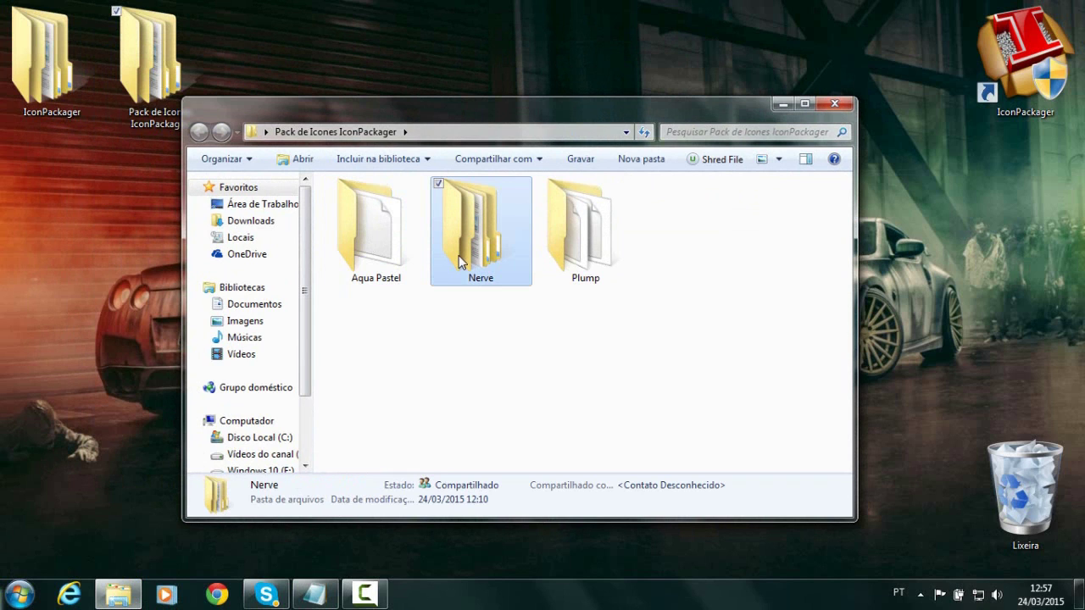
pyautogui.doubleClick(459, 255)
pyautogui.doubleClick(424, 206)
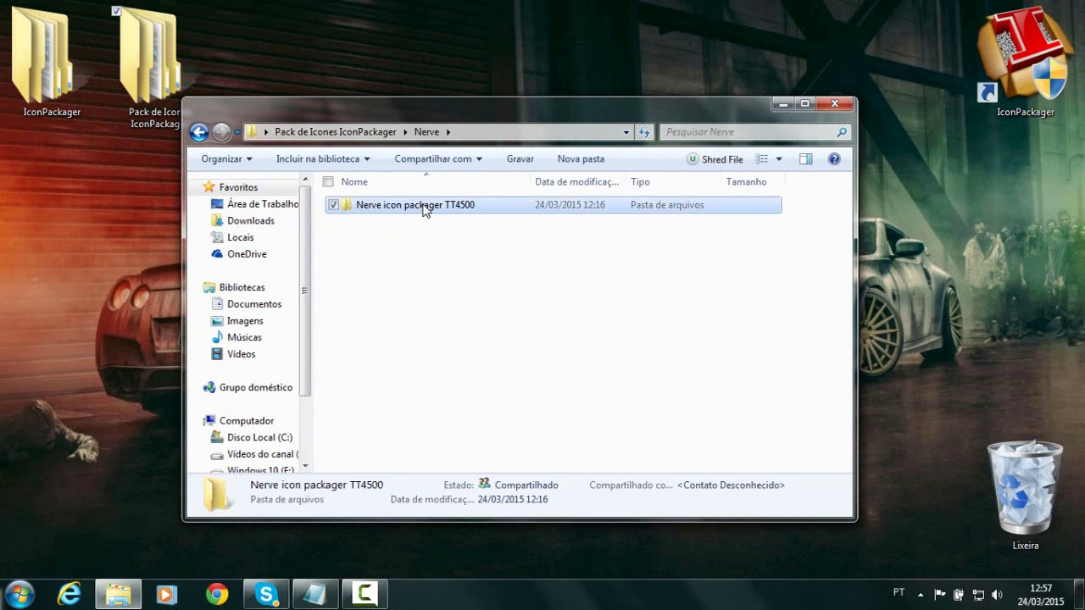
pyautogui.click(438, 276)
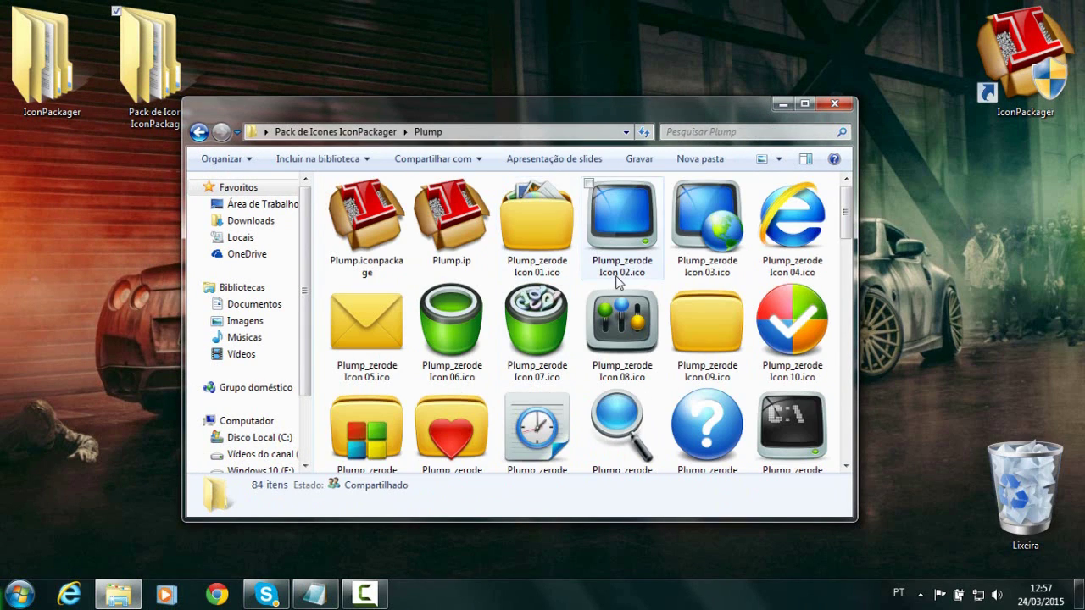
pyautogui.click(834, 104)
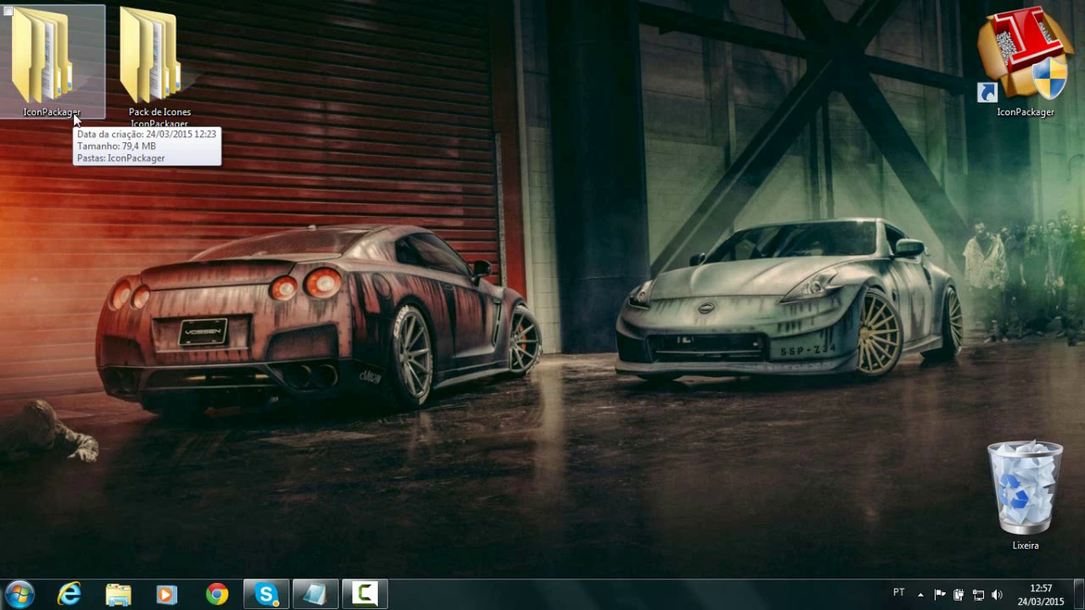
# Launch IconPackager, look through its list of available icon packages, and close it.
pyautogui.click(1024, 43)
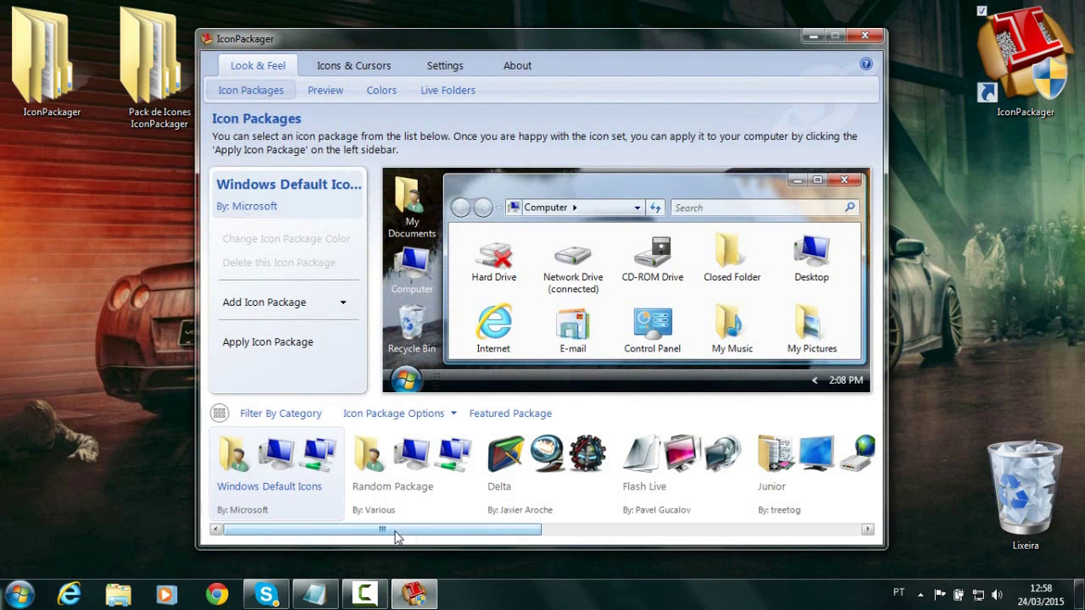
pyautogui.moveTo(396, 536)
pyautogui.mouseDown()
pyautogui.moveTo(715, 536)
pyautogui.moveTo(396, 537)
pyautogui.mouseUp()
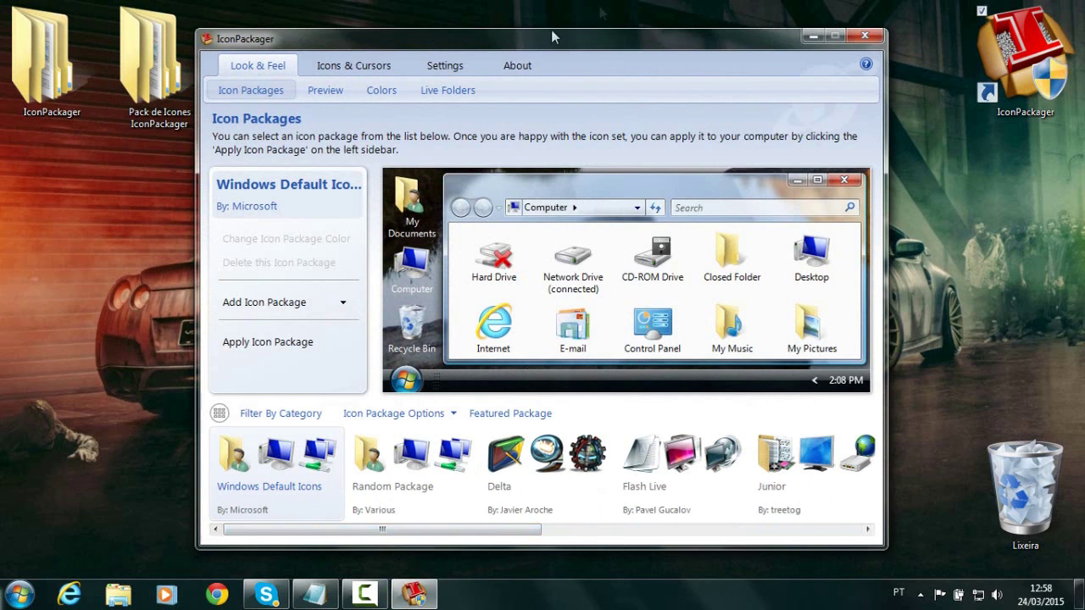
pyautogui.moveTo(551, 37); pyautogui.dragTo(648, 6)
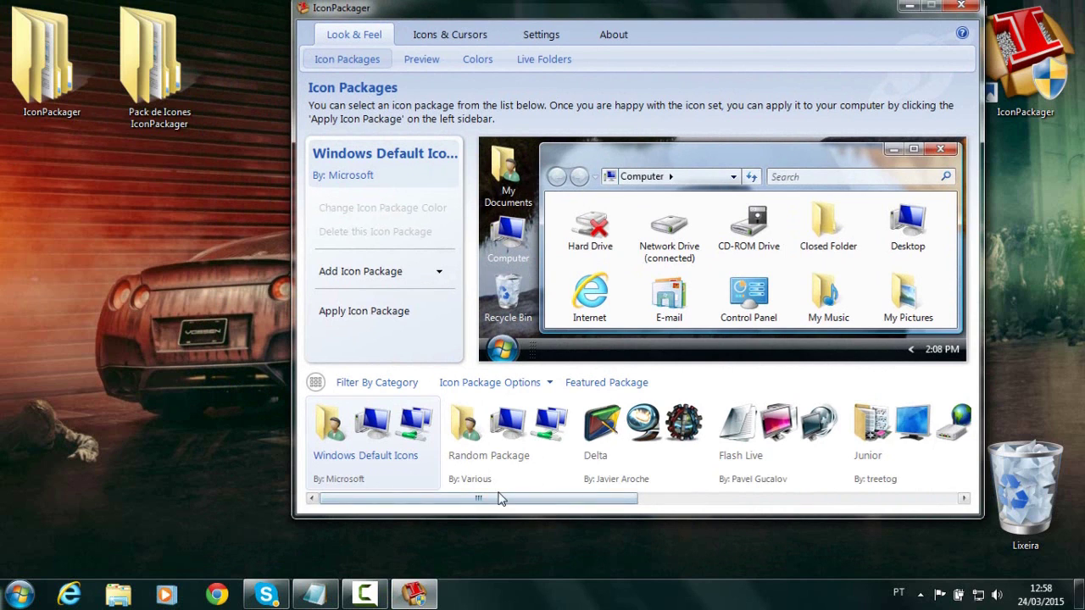
pyautogui.moveTo(509, 501); pyautogui.dragTo(658, 500)
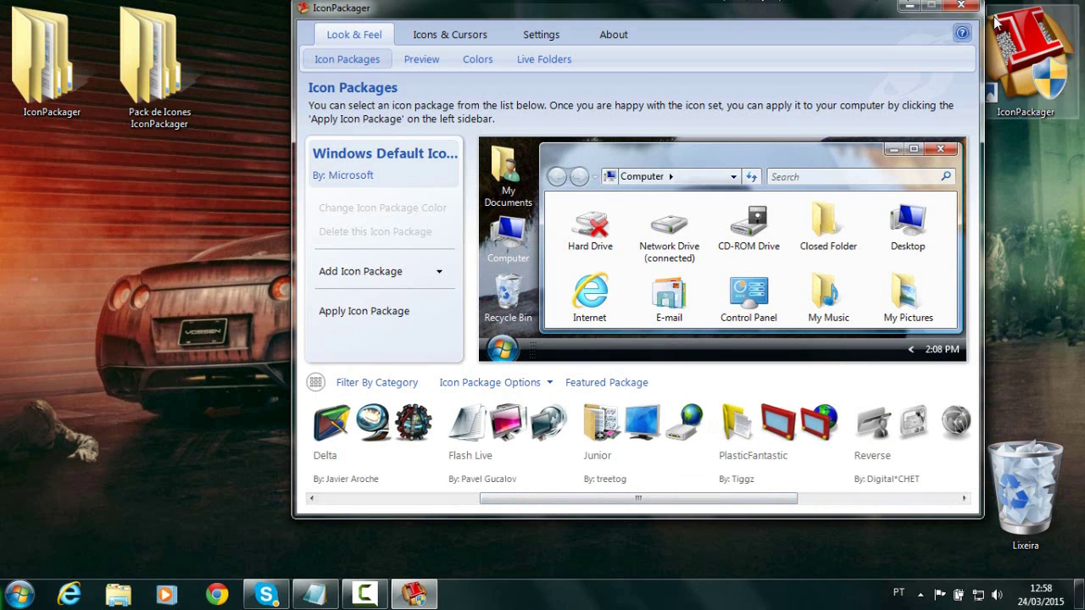
pyautogui.click(960, 6)
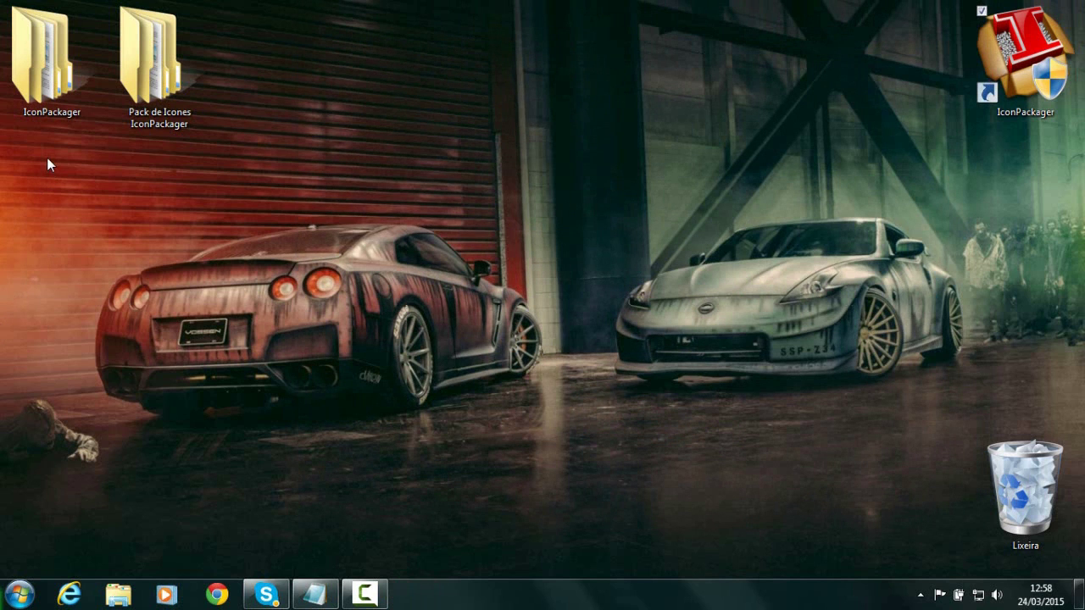
# Copy the Nerve icon packager TT4500 folder from the Nerve folder in Pack de Icones IconPackager.
pyautogui.doubleClick(161, 111)
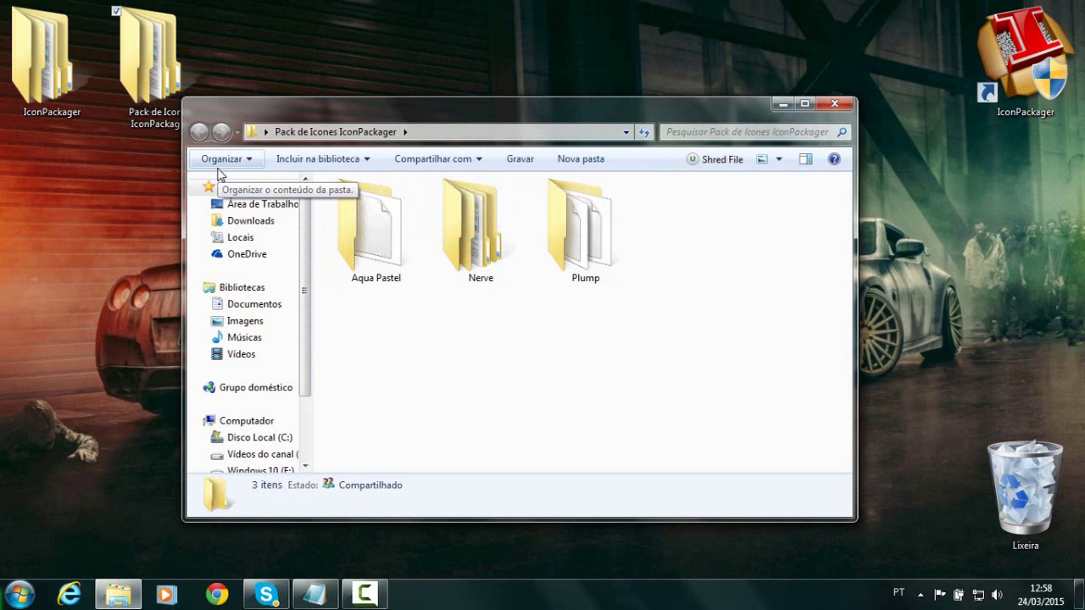
pyautogui.doubleClick(502, 236)
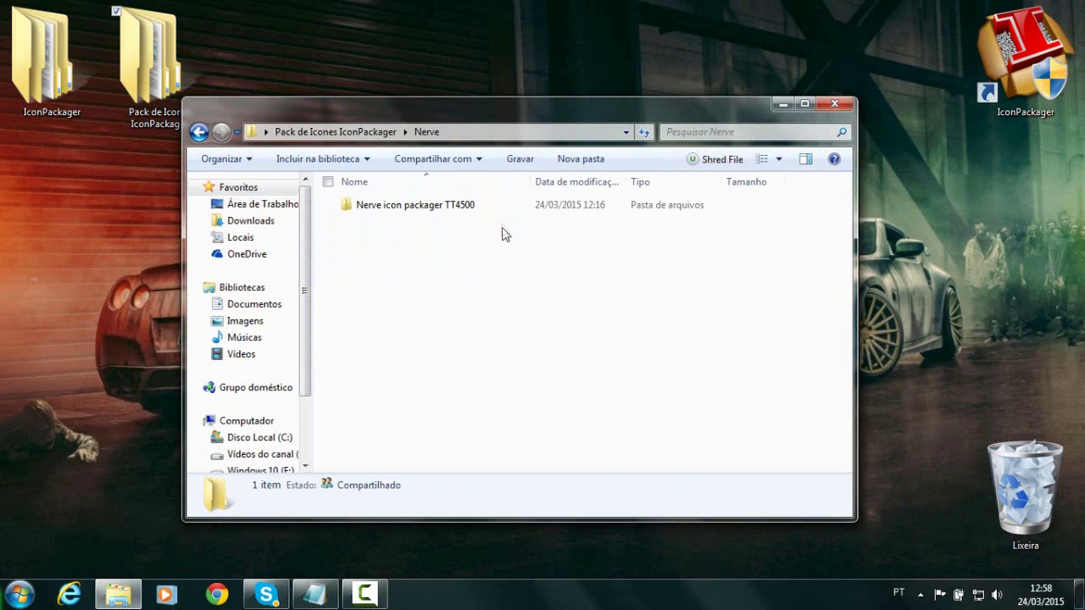
pyautogui.click(439, 212)
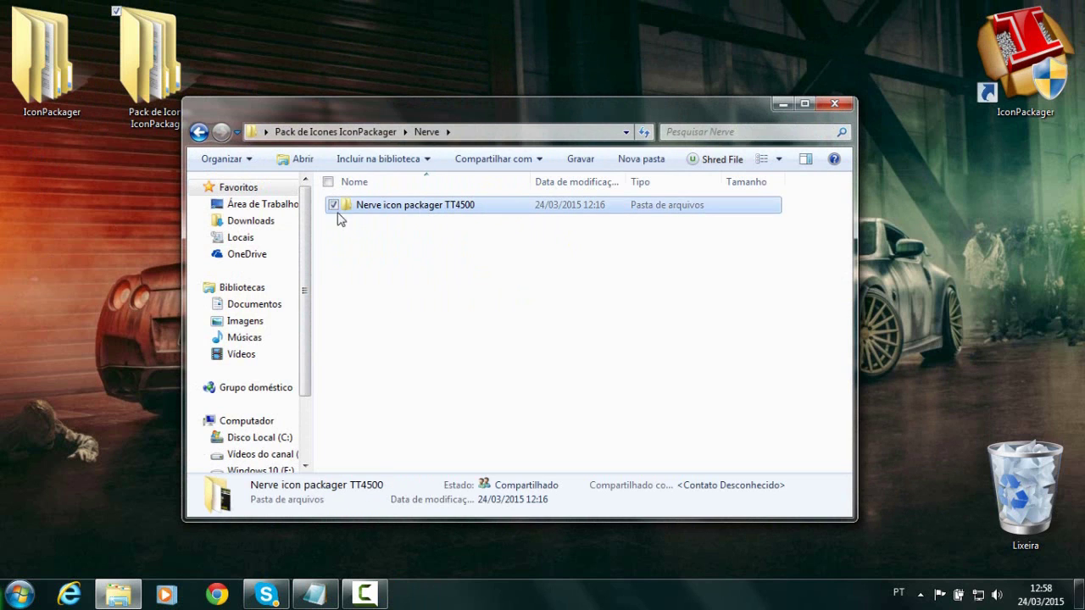
pyautogui.rightClick(467, 212)
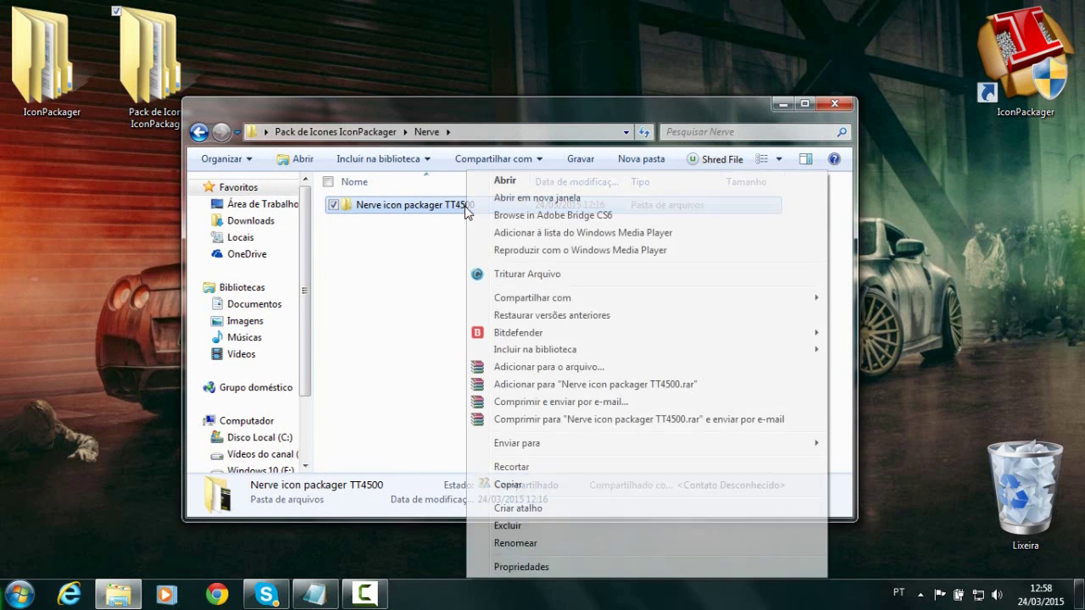
pyautogui.click(525, 481)
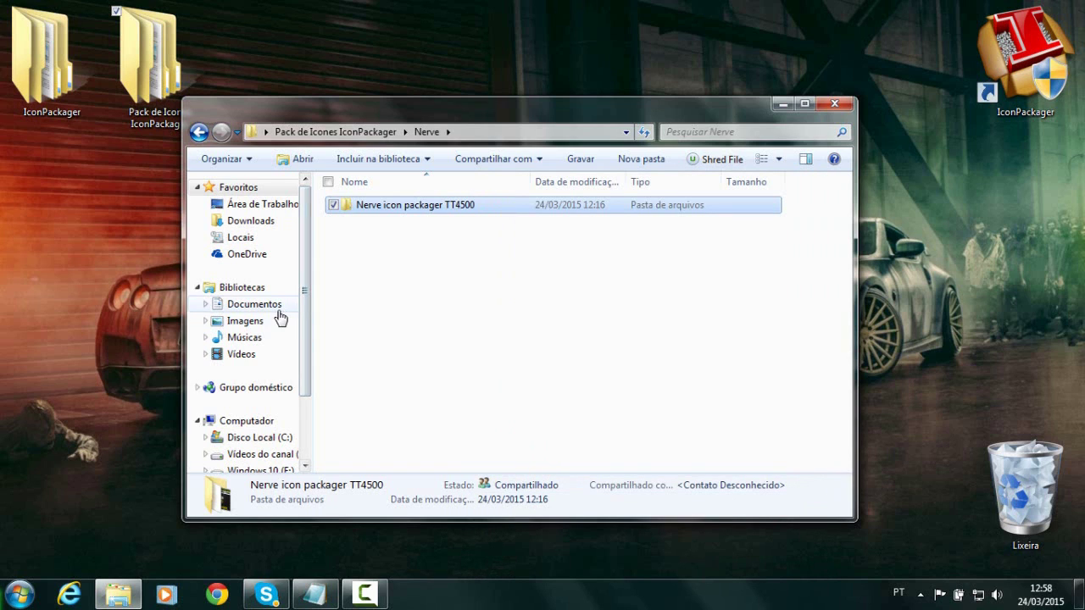
# Paste the copied Nerve icon packager TT4500 folder into the IconPackager folder under Documentos > Stardock.
pyautogui.click(254, 304)
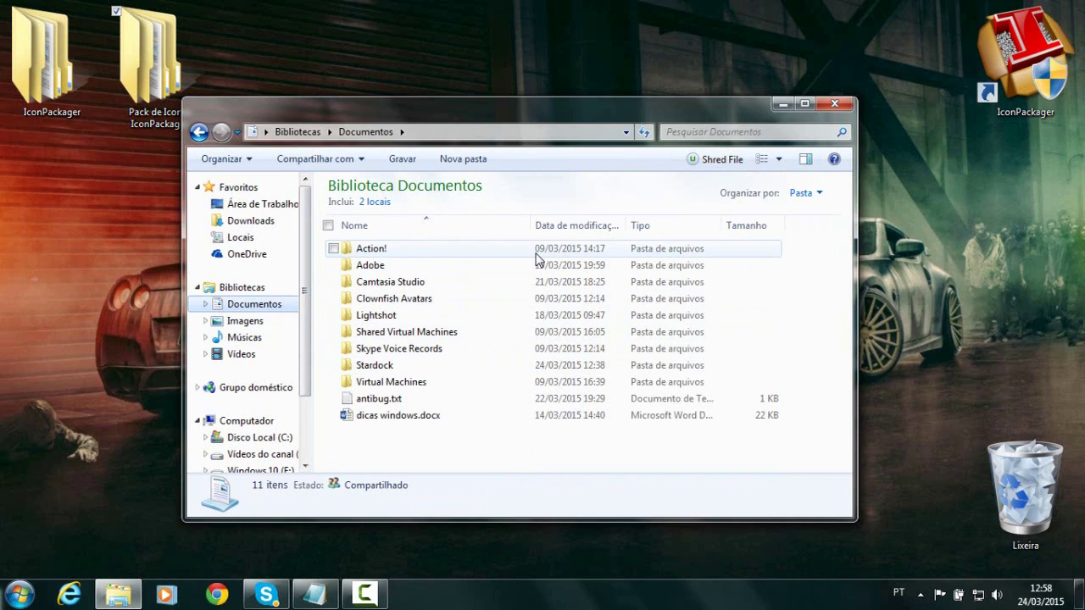
pyautogui.click(375, 367)
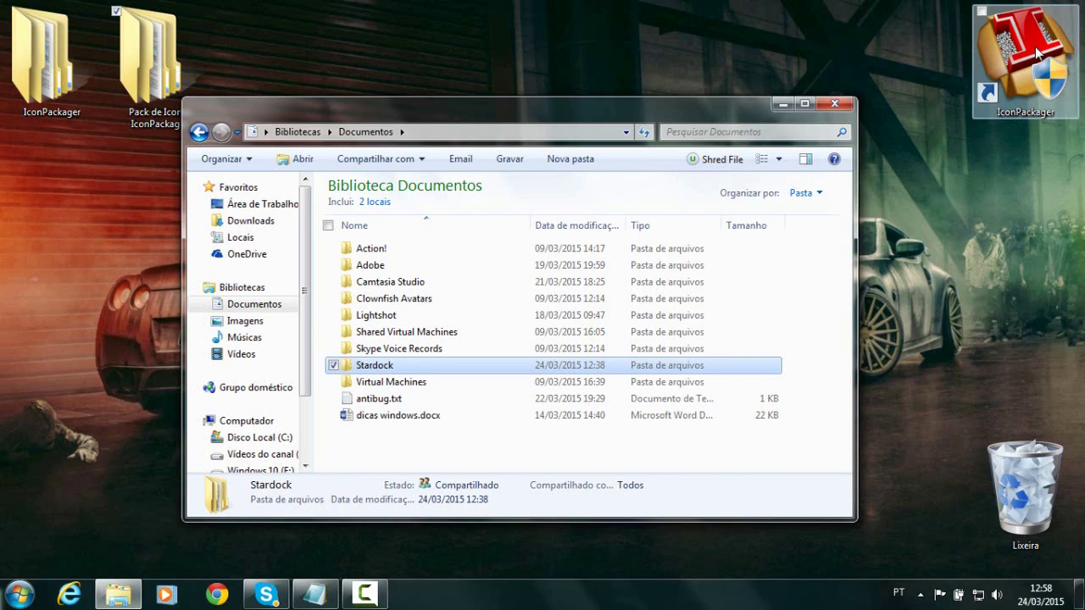
pyautogui.doubleClick(399, 366)
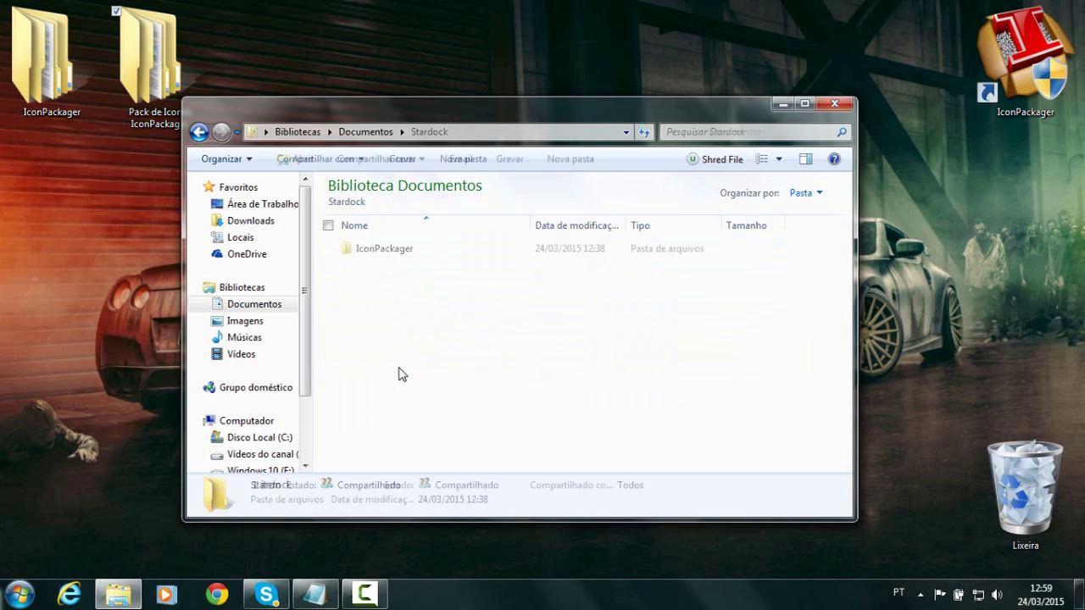
pyautogui.doubleClick(414, 253)
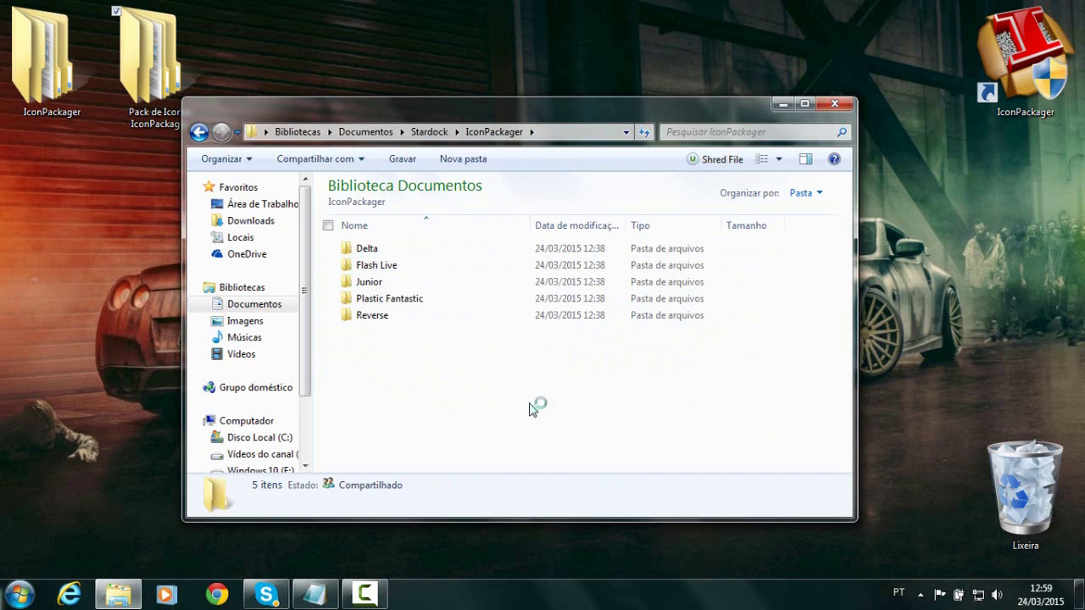
pyautogui.keyDown('ctrl'); pyautogui.scroll(3, 530, 407); pyautogui.keyUp('ctrl')
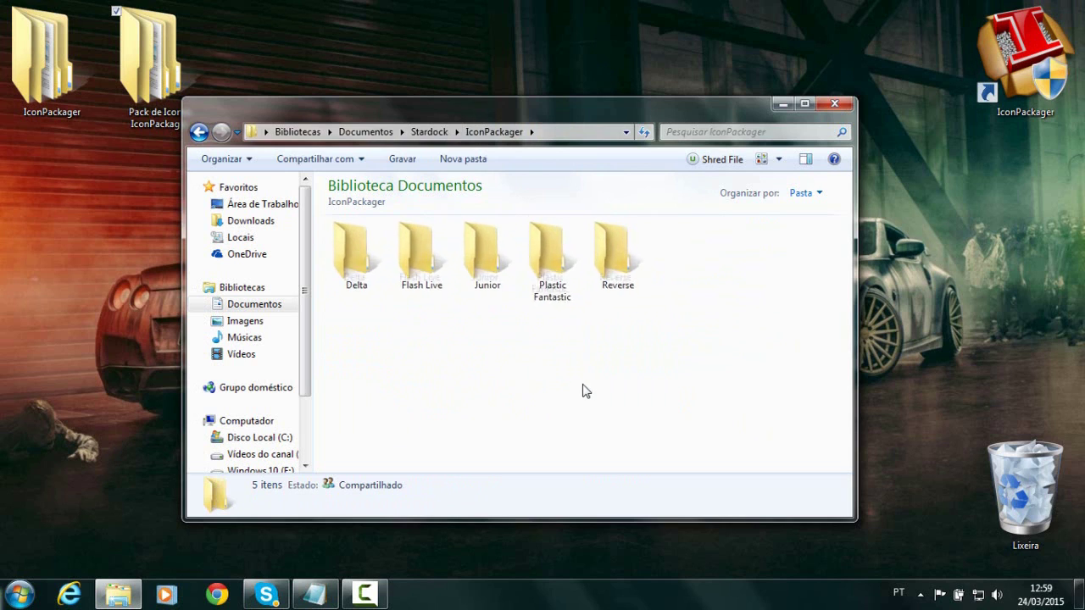
pyautogui.keyDown('ctrl'); pyautogui.scroll(1, 585, 382); pyautogui.keyUp('ctrl')
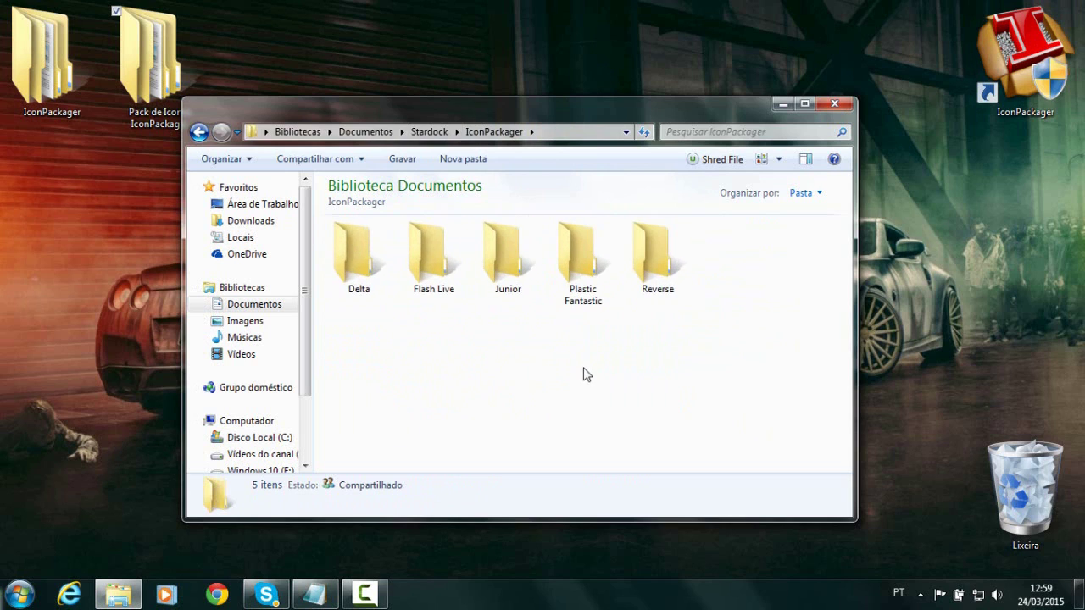
pyautogui.rightClick(736, 286)
pyautogui.click(772, 394)
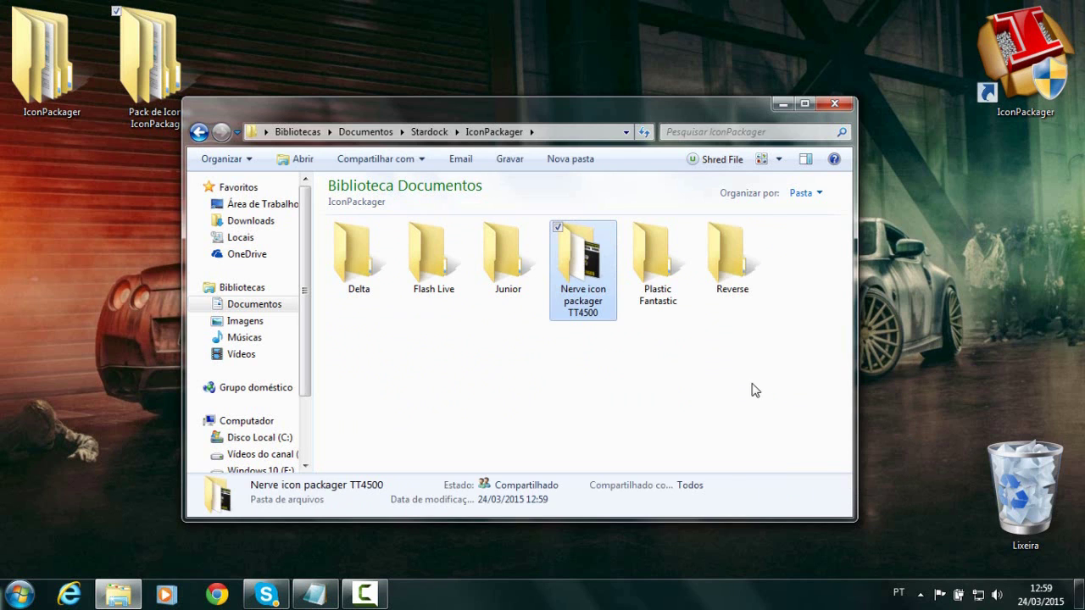
# Check the icons in the pasted Nerve folder and the package list in IconPackager, closing both windows.
pyautogui.doubleClick(600, 296)
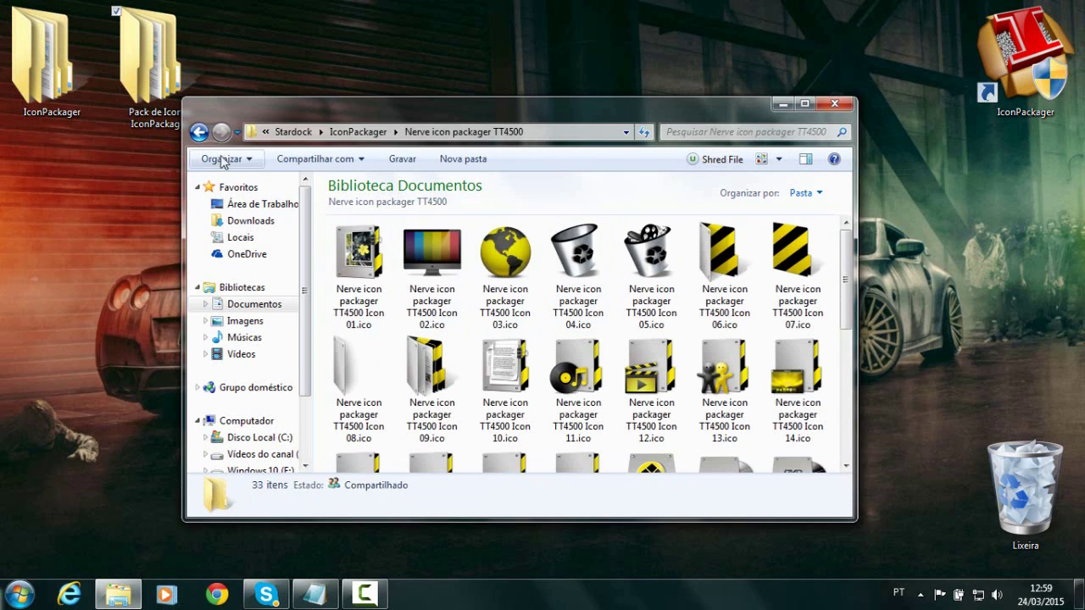
pyautogui.click(835, 103)
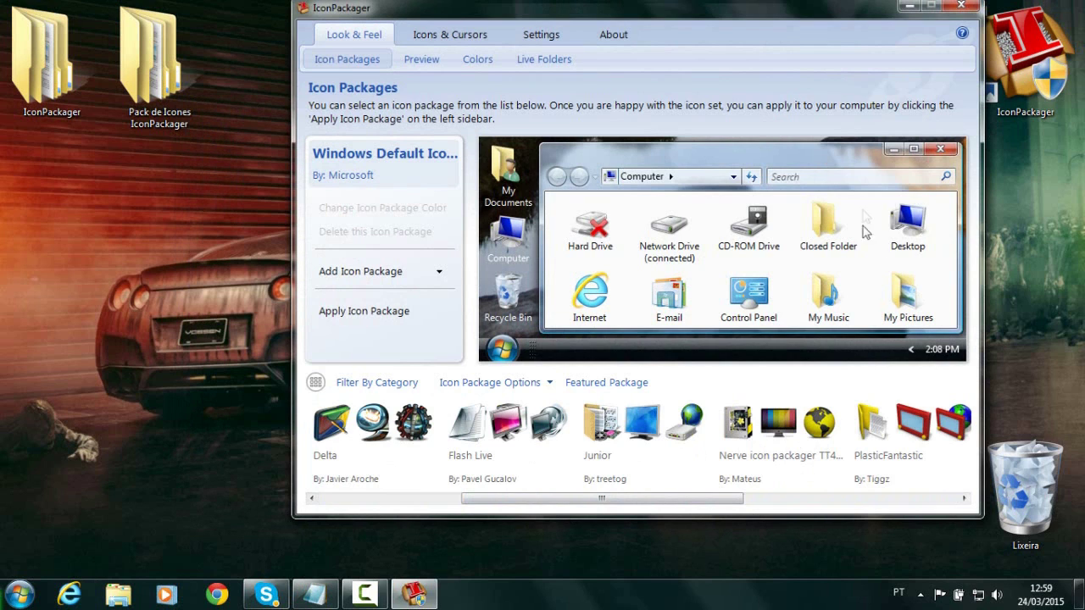
pyautogui.click(963, 9)
# Compare the contents of the Nerve icon packager TT4500 folder with those of the Aqua Pastel folder in Pack de Icones IconPackager.
pyautogui.doubleClick(175, 76)
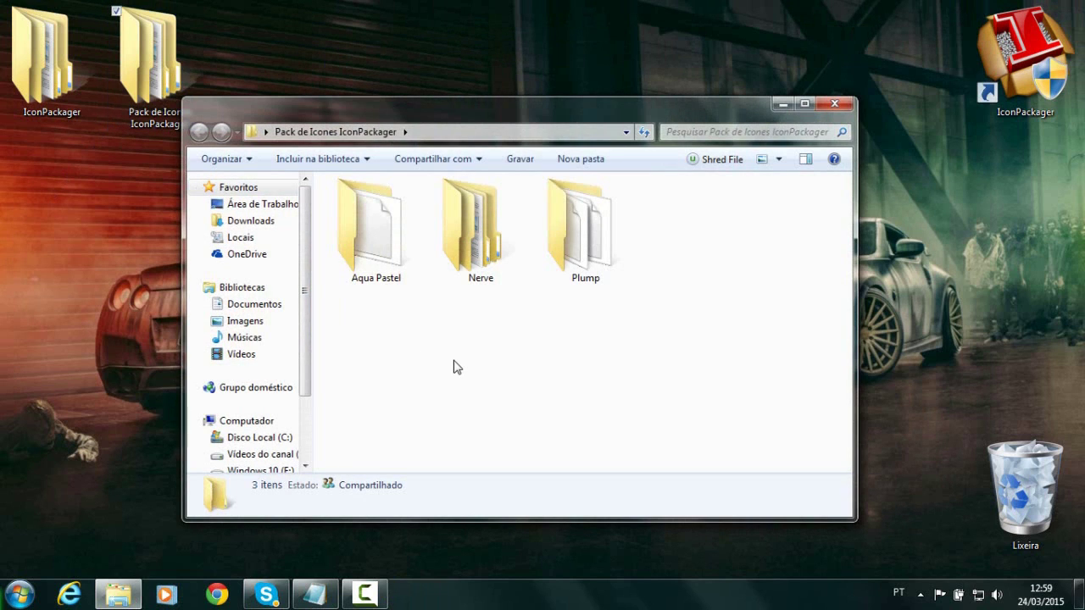
pyautogui.doubleClick(468, 254)
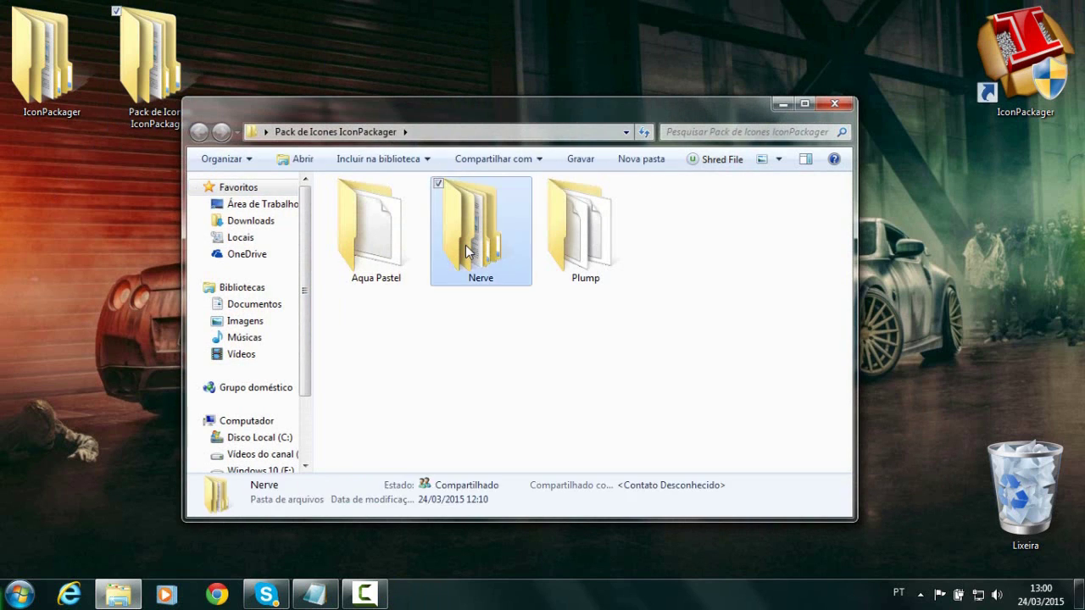
pyautogui.doubleClick(419, 206)
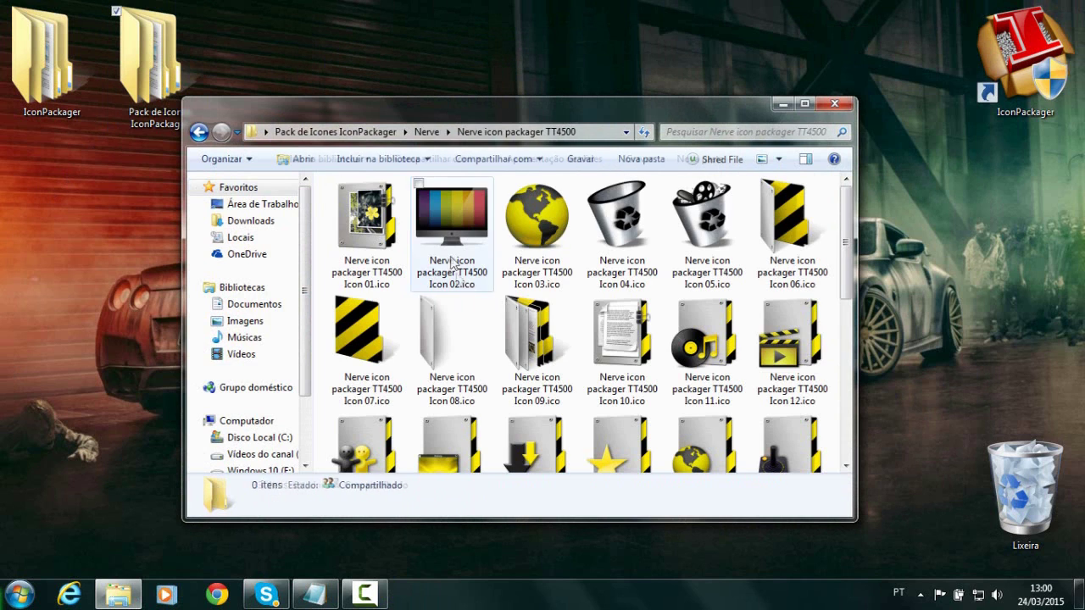
pyautogui.click(198, 133)
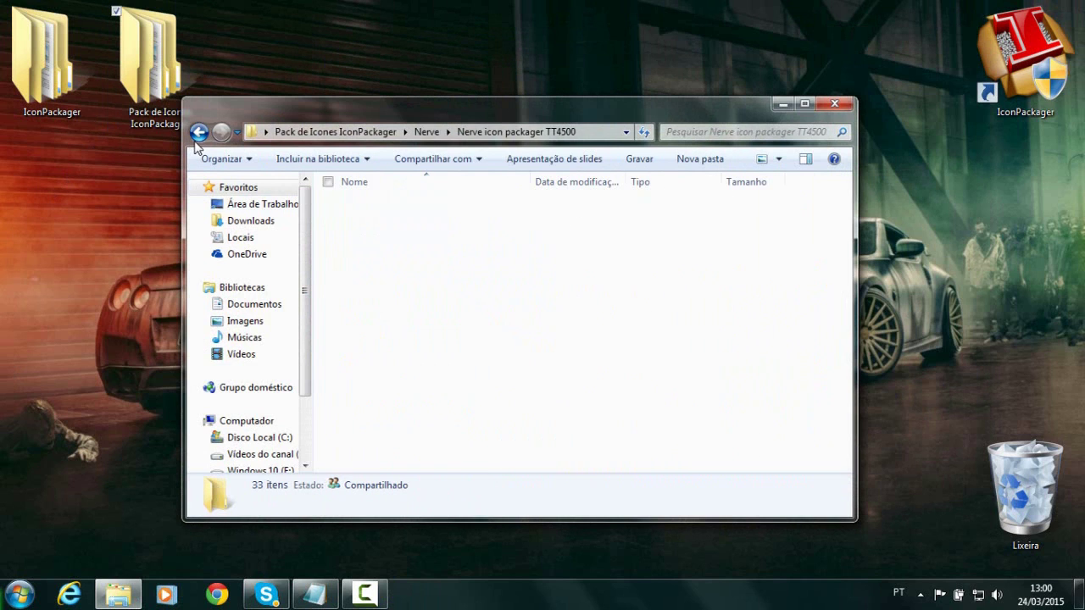
pyautogui.click(198, 133)
pyautogui.doubleClick(360, 254)
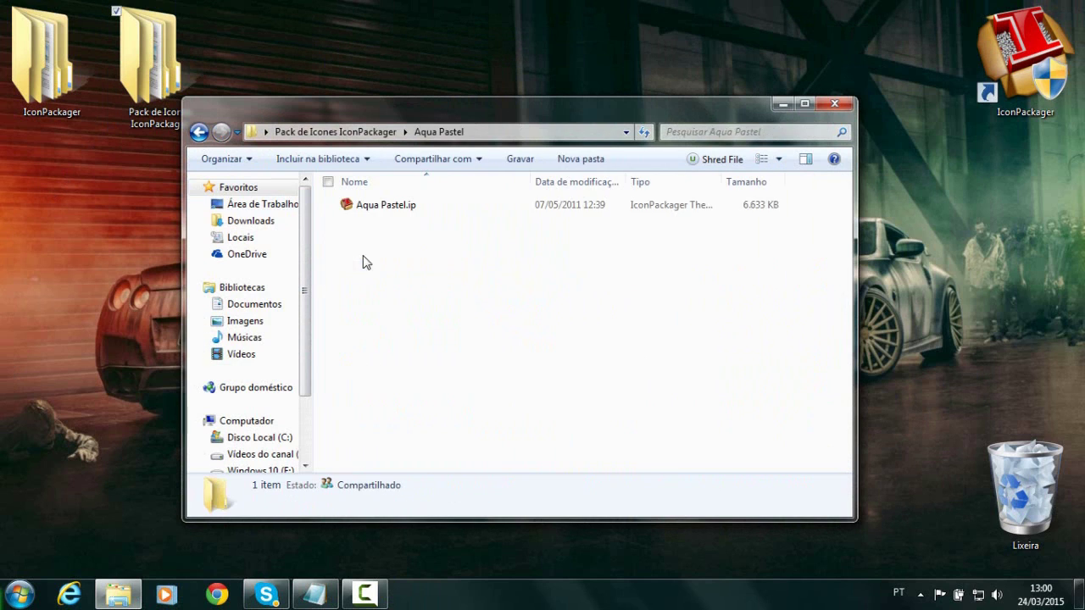
# Enlarge the Aqua Pastel.ip file icon and open the package in IconPackager, closing both windows.
pyautogui.click(373, 207)
pyautogui.keyDown('ctrl'); pyautogui.scroll(4, 488, 389); pyautogui.keyUp('ctrl')
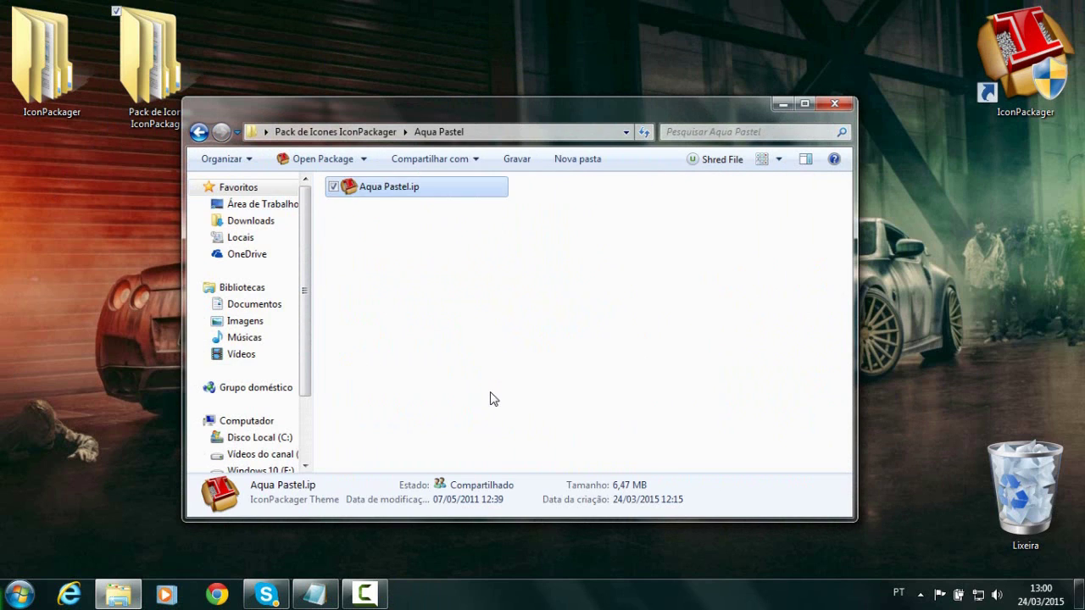
pyautogui.keyDown('ctrl'); pyautogui.scroll(2, 496, 388); pyautogui.keyUp('ctrl')
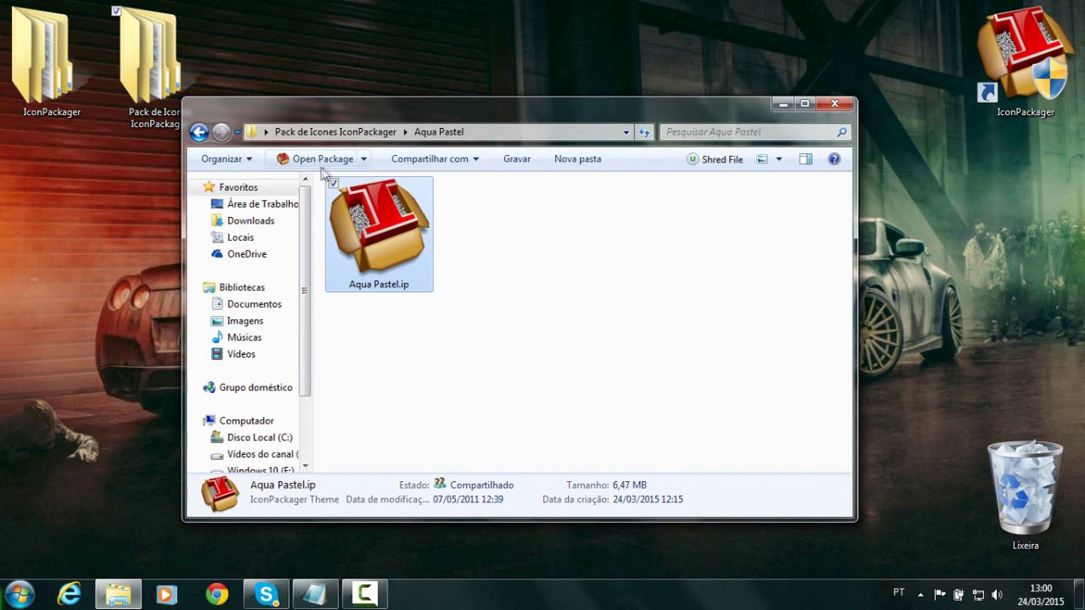
pyautogui.rightClick(390, 222)
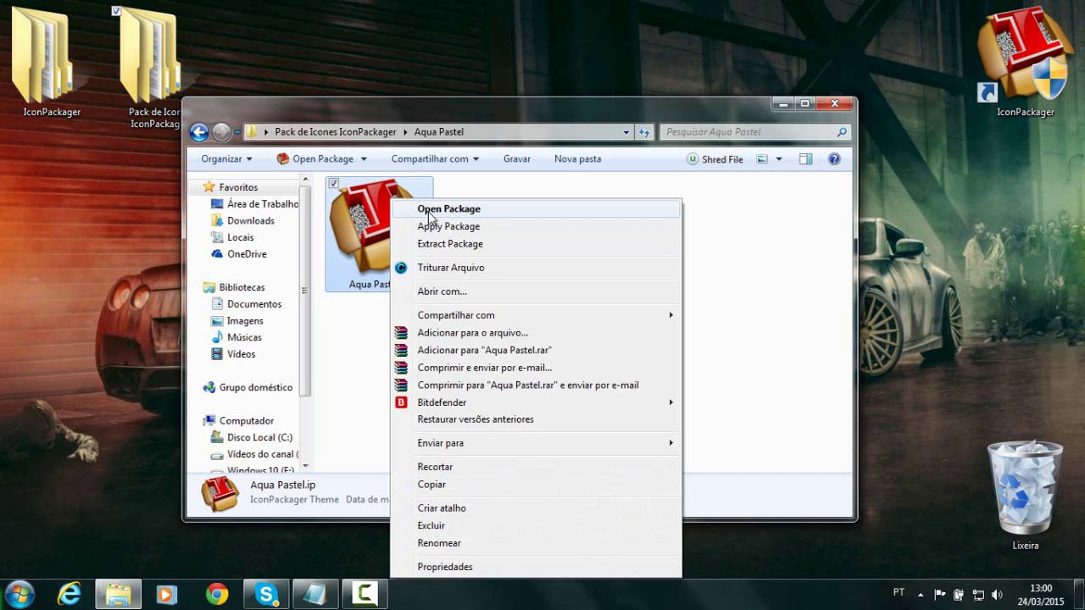
pyautogui.click(428, 211)
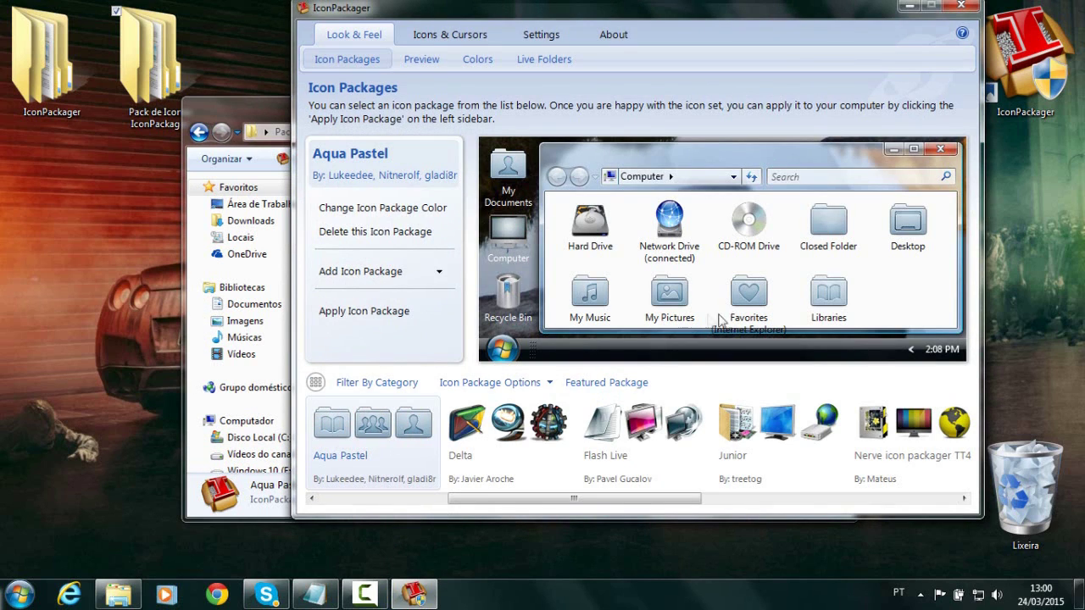
pyautogui.click(961, 8)
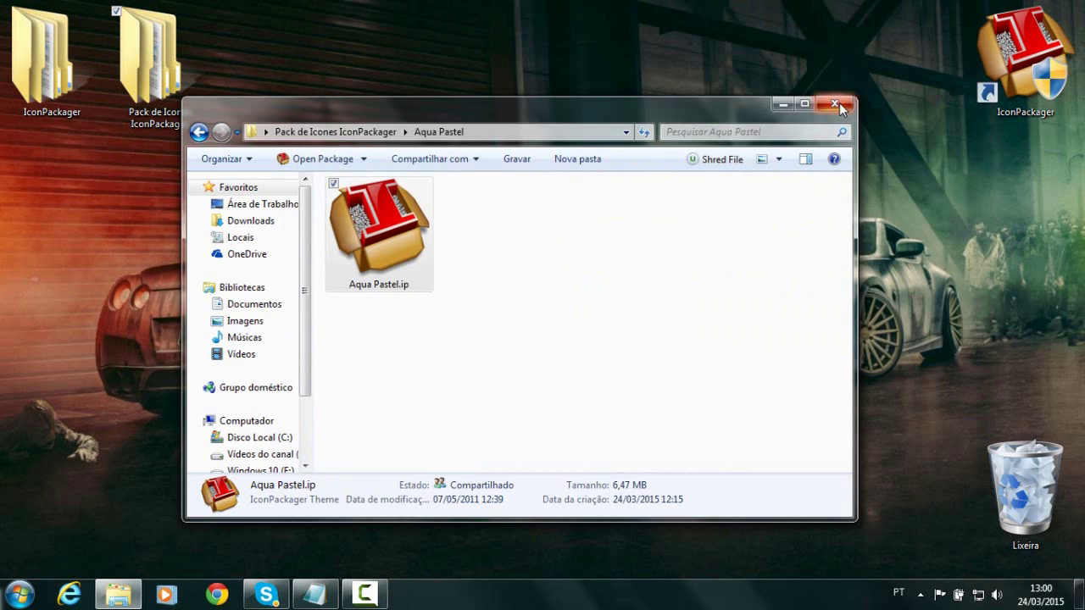
pyautogui.click(835, 105)
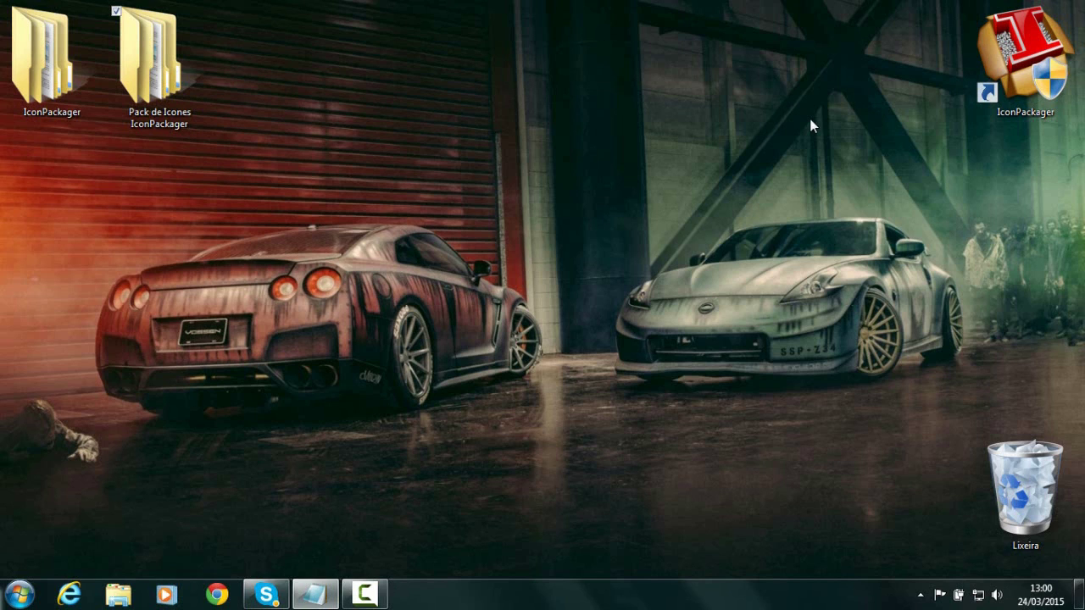
pyautogui.click(293, 153)
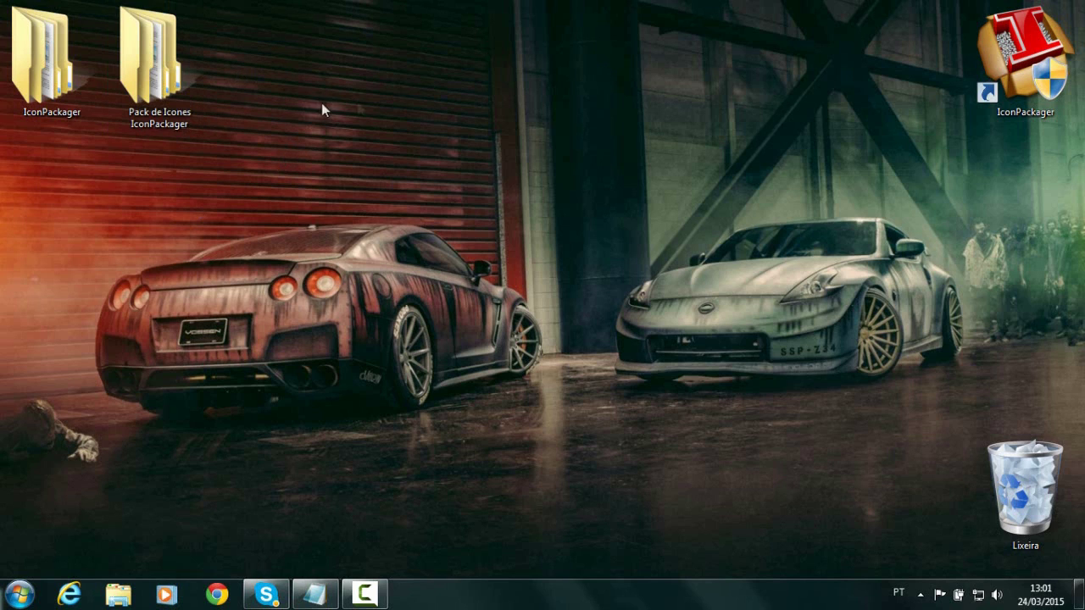
# Move the IconPackager shortcut along the desktop's upper edge towards the centre.
pyautogui.rightClick(1003, 74)
pyautogui.moveTo(1003, 74); pyautogui.dragTo(682, 75)
pyautogui.click(687, 204)
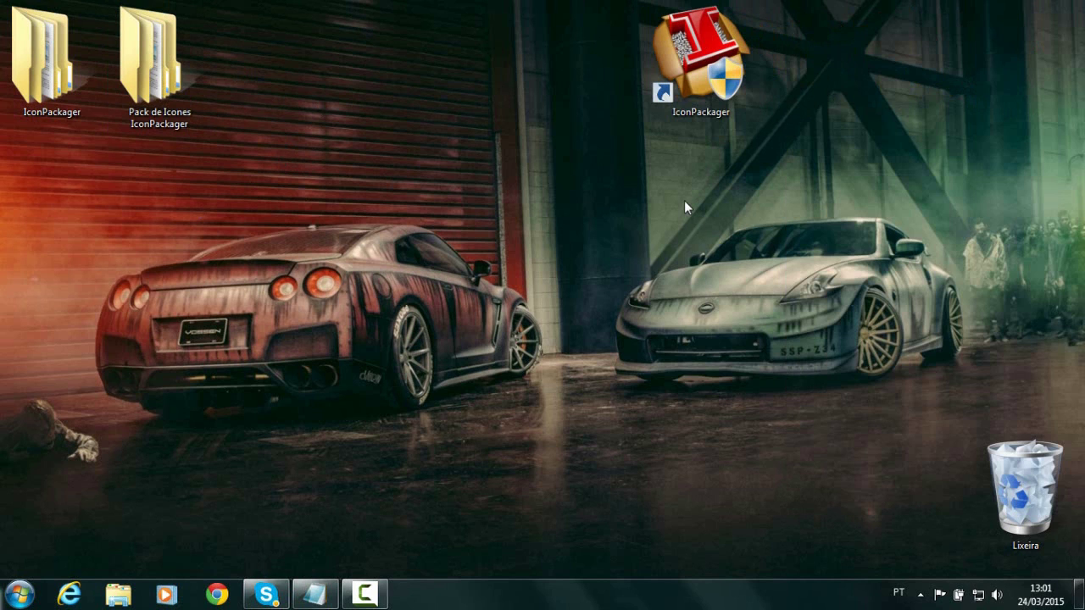
# Open the file location of the IconPackager shortcut's target from its properties.
pyautogui.rightClick(695, 44)
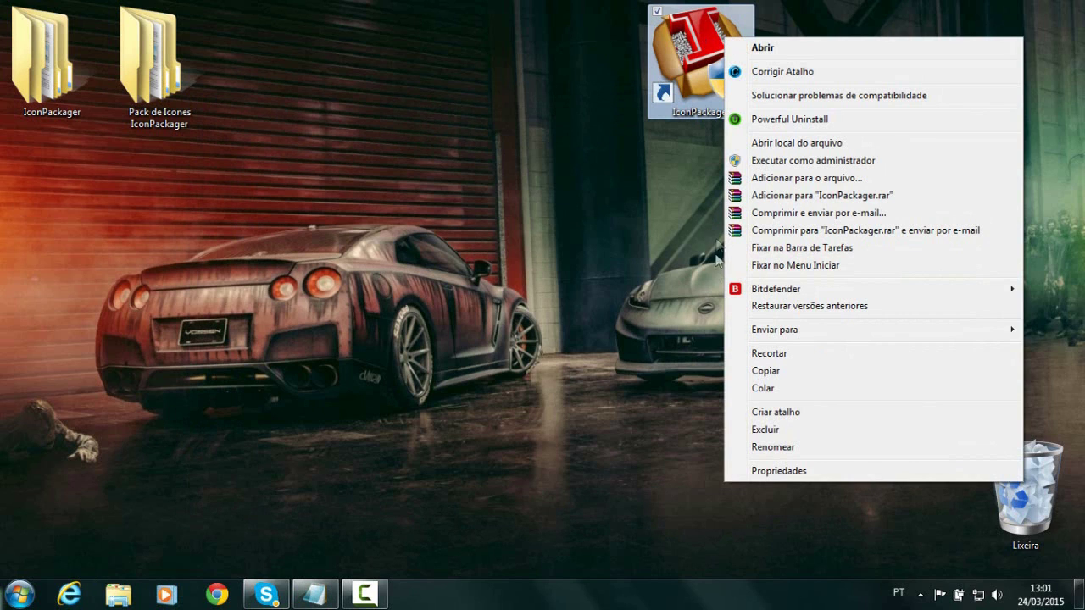
pyautogui.click(767, 470)
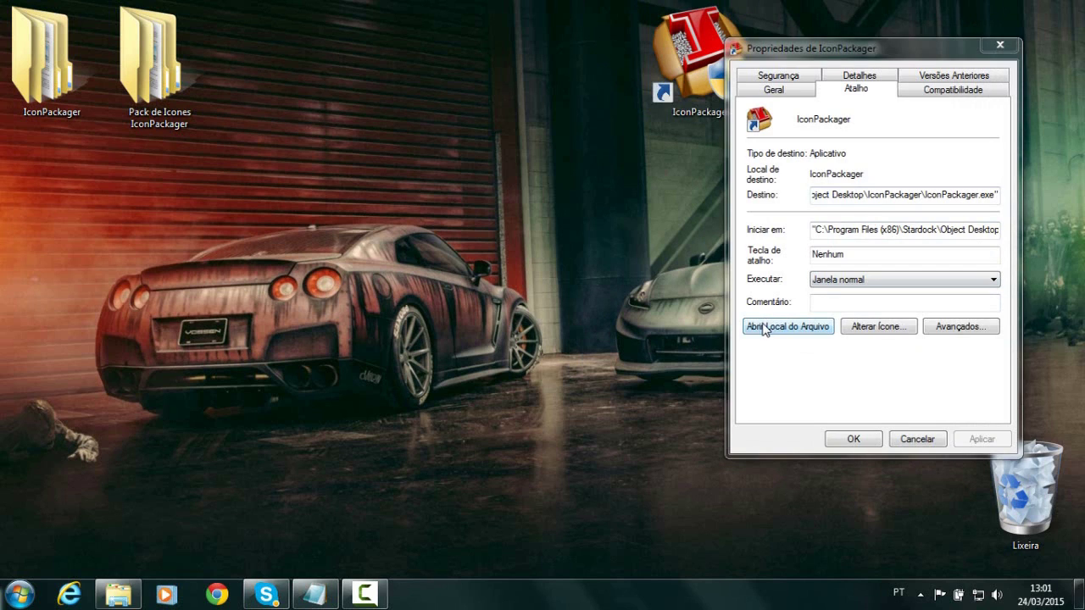
pyautogui.click(767, 395)
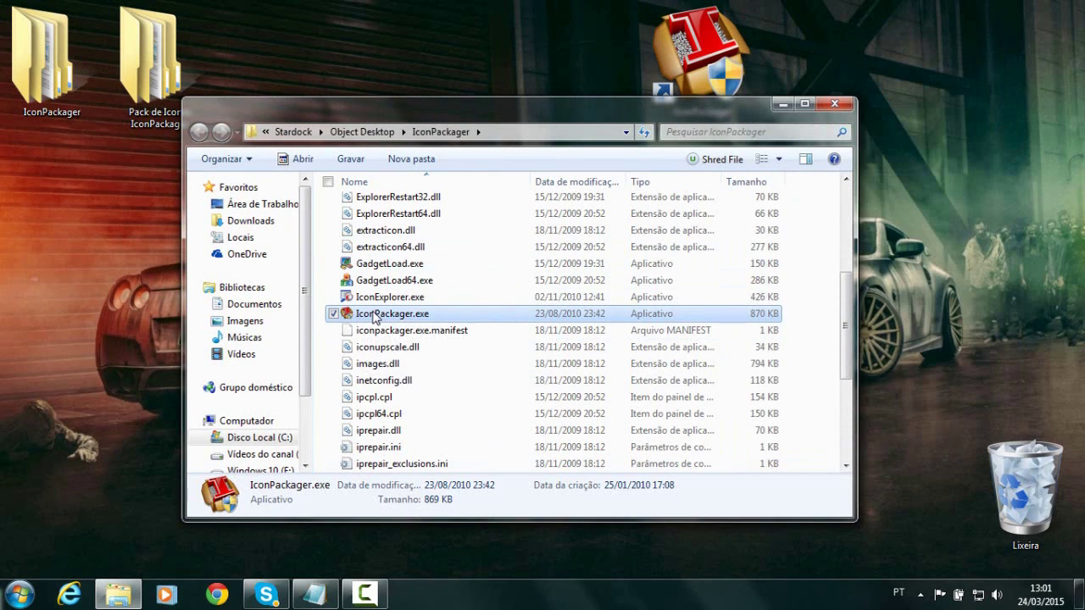
# Try setting IconPackager.exe to run in Windows 7 compatibility mode and as administrator.
pyautogui.rightClick(374, 315)
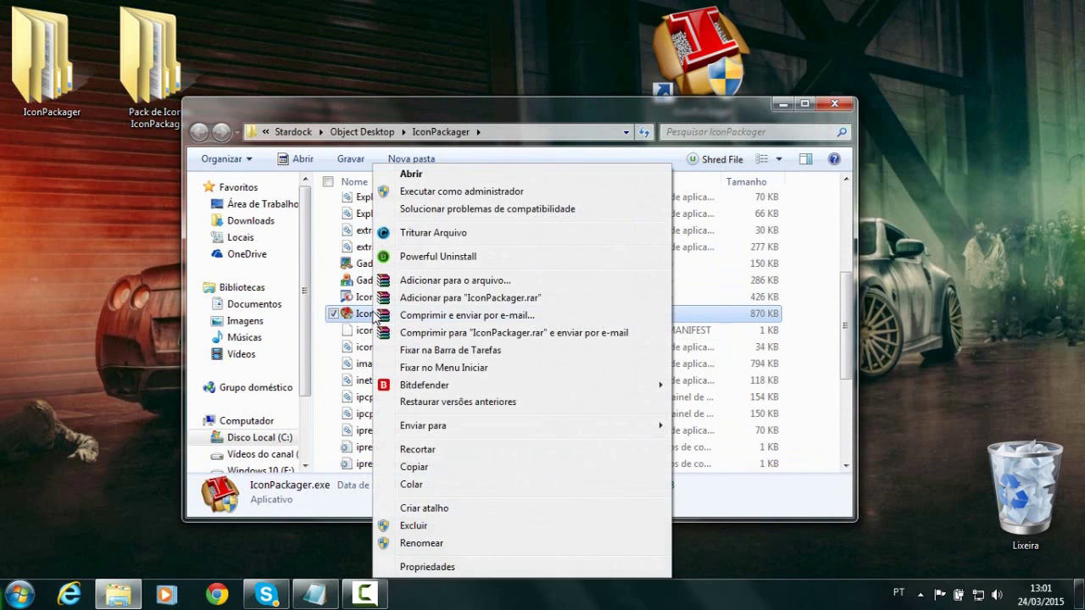
pyautogui.click(447, 566)
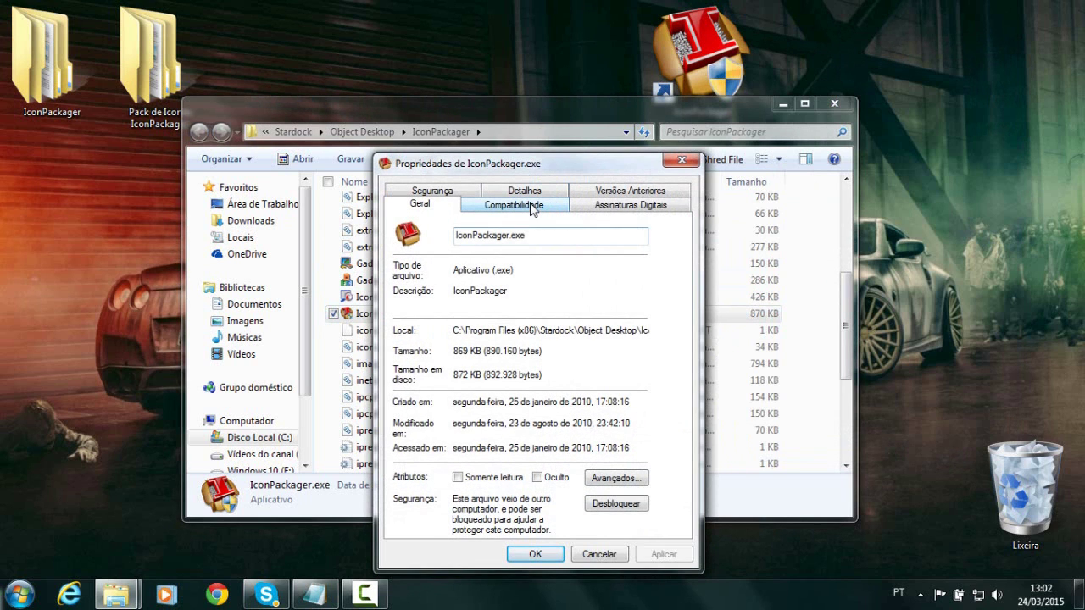
pyautogui.click(532, 208)
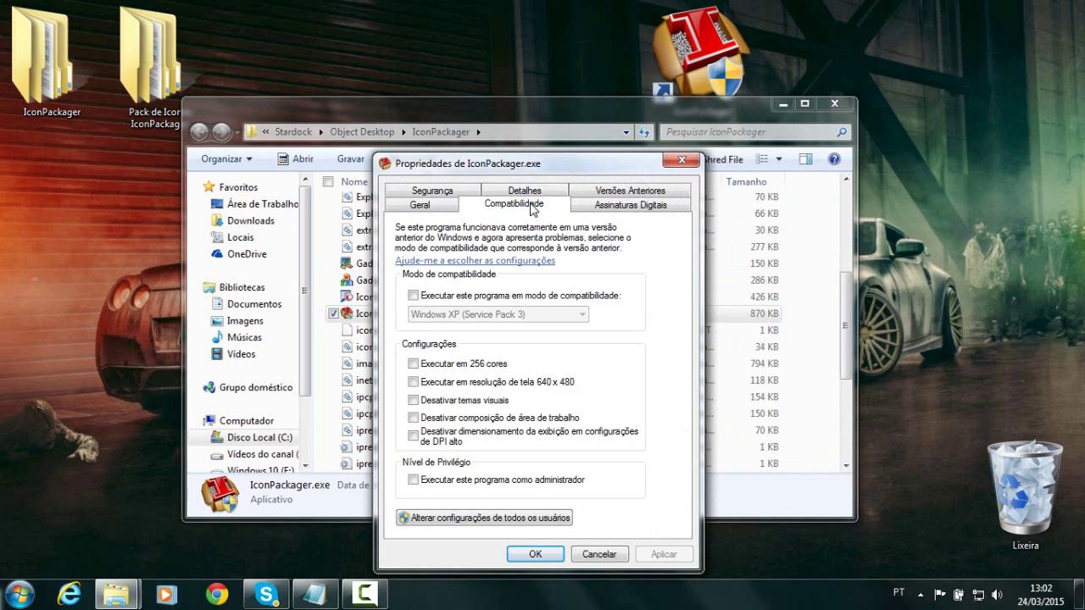
pyautogui.click(432, 296)
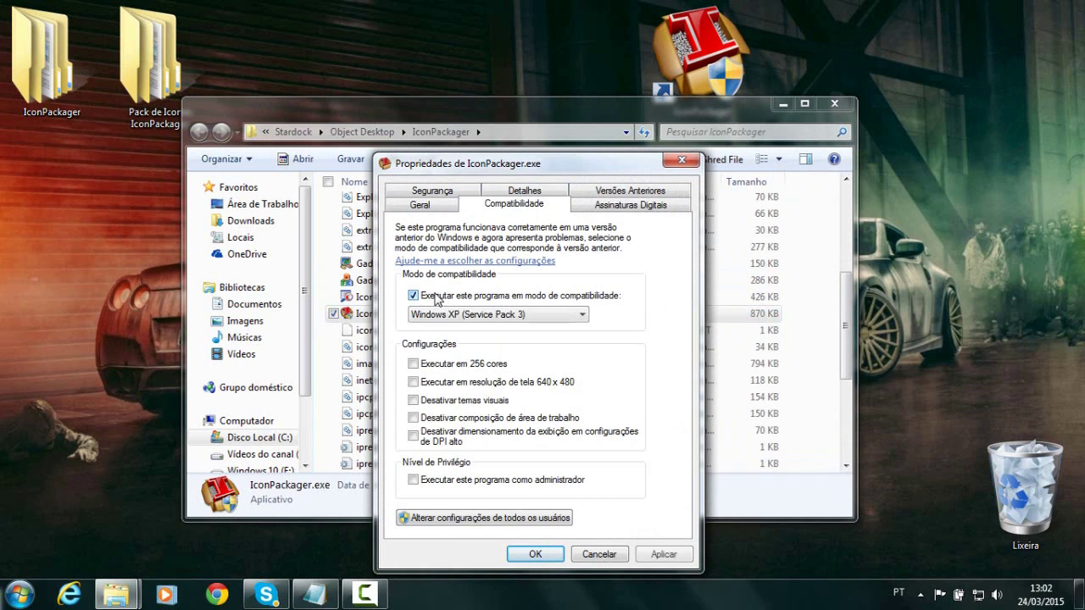
pyautogui.click(563, 315)
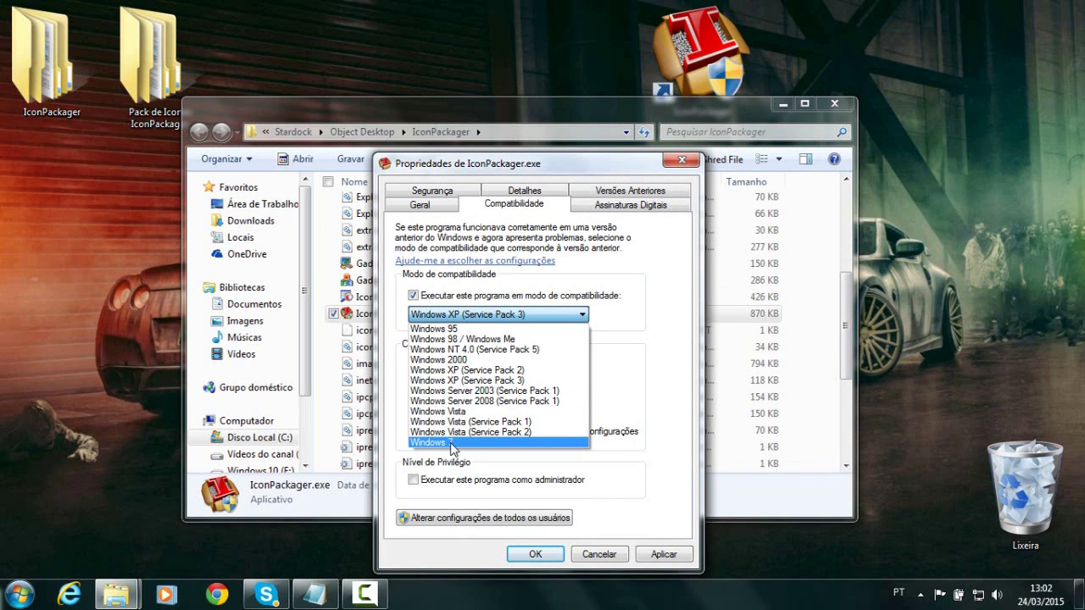
pyautogui.click(451, 443)
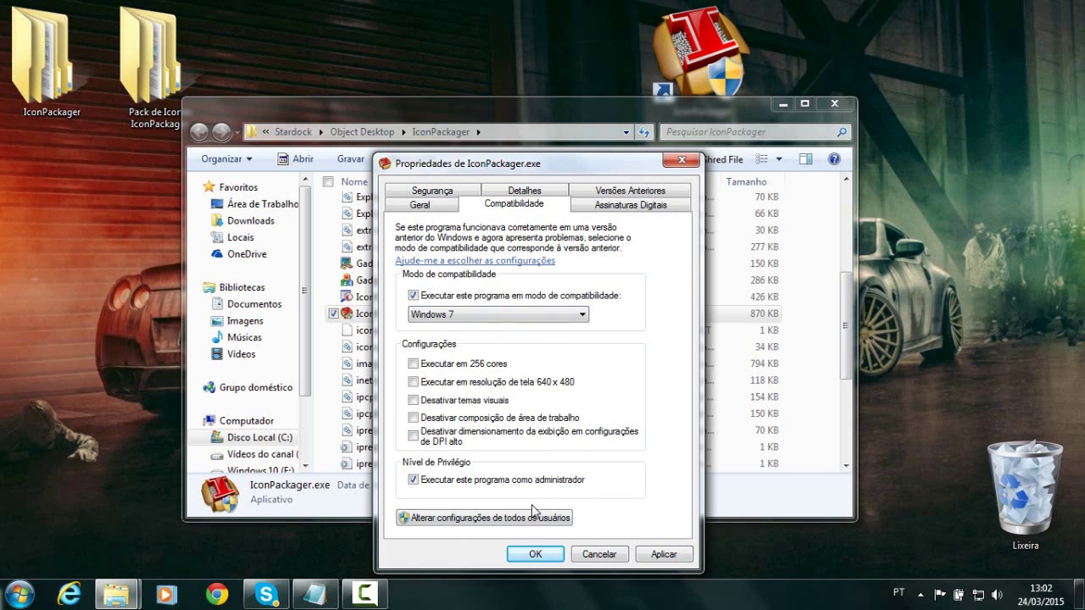
pyautogui.click(595, 556)
pyautogui.click(834, 103)
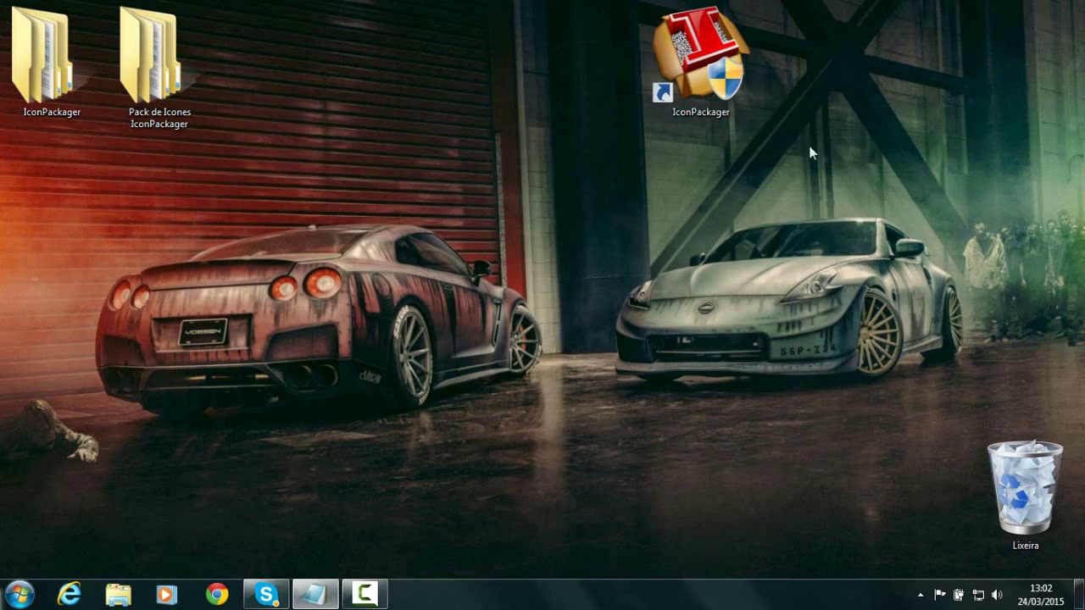
# Apply the Nerve icon packager TT4500 package in IconPackager, allowing the desktop and taskbar restart, and close the program.
pyautogui.doubleClick(700, 51)
pyautogui.scroll(-2, 891, 478)
pyautogui.scroll(2, 891, 478)
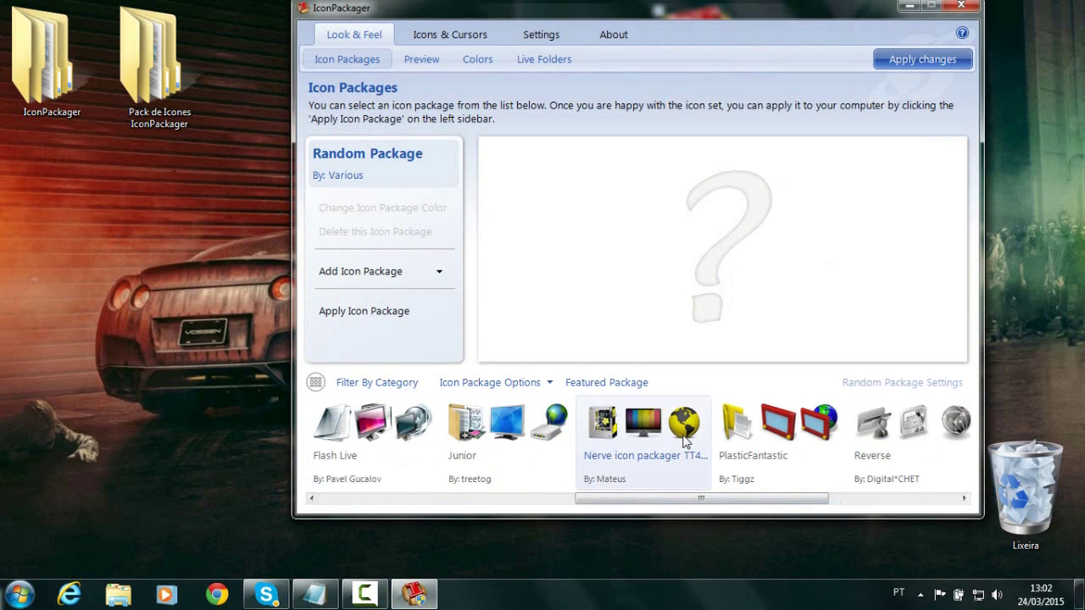
pyautogui.click(684, 441)
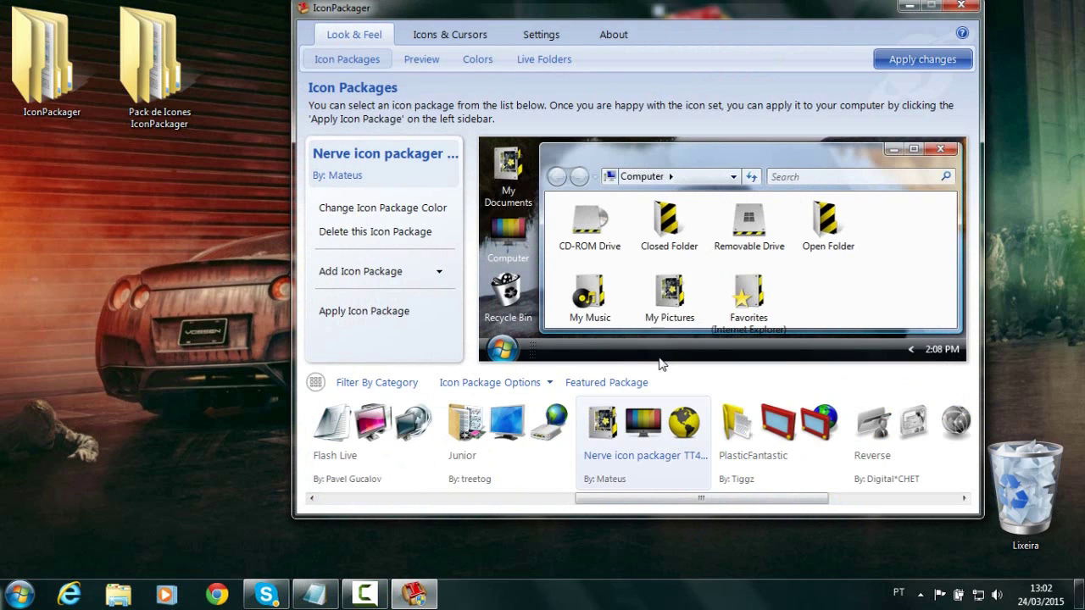
pyautogui.click(386, 312)
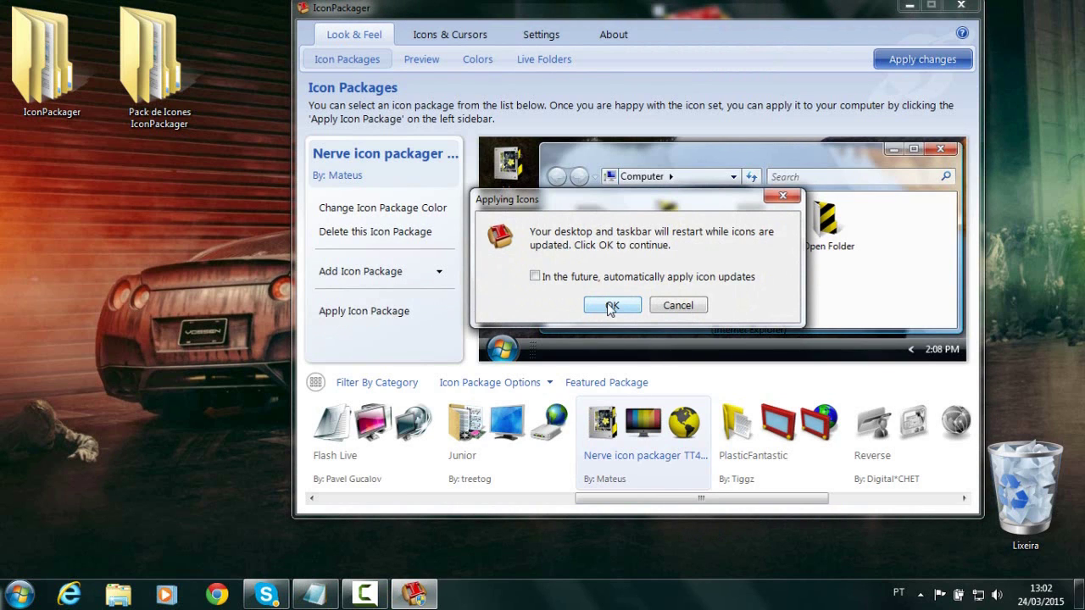
pyautogui.click(610, 307)
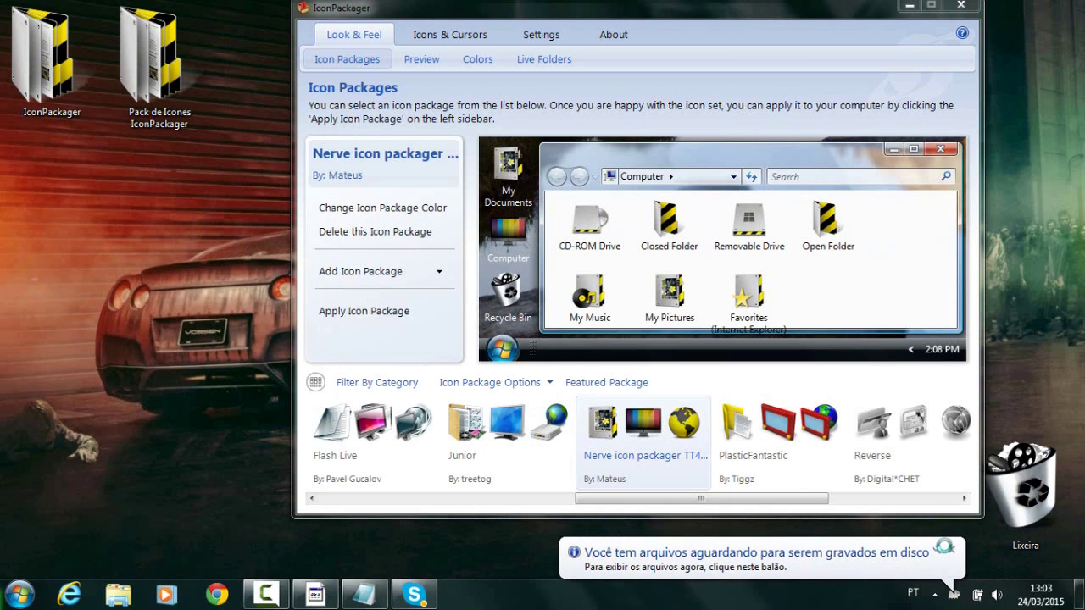
pyautogui.click(932, 551)
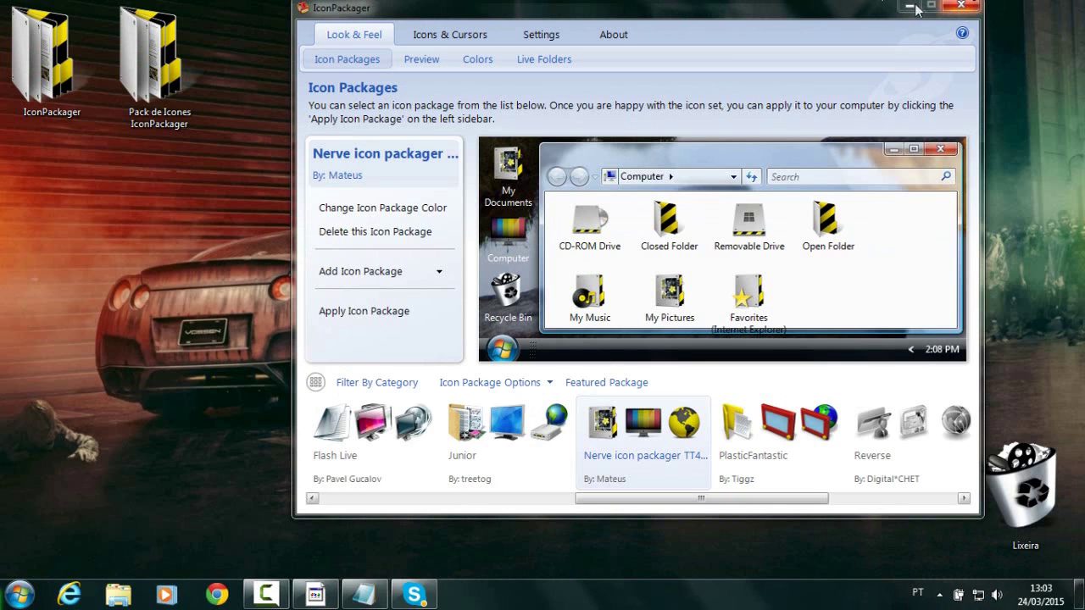
pyautogui.click(960, 6)
# Check the new icons in the IconPackager folder, Locais, the Imagens and Músicas libraries, and Computador.
pyautogui.moveTo(4, 183); pyautogui.dragTo(80, 79)
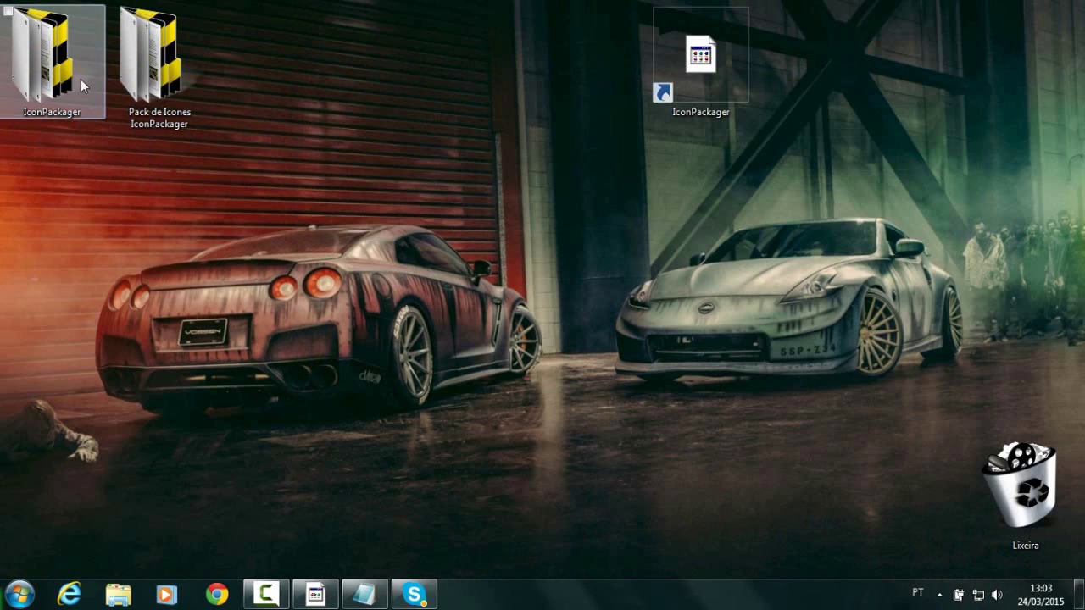
pyautogui.doubleClick(81, 79)
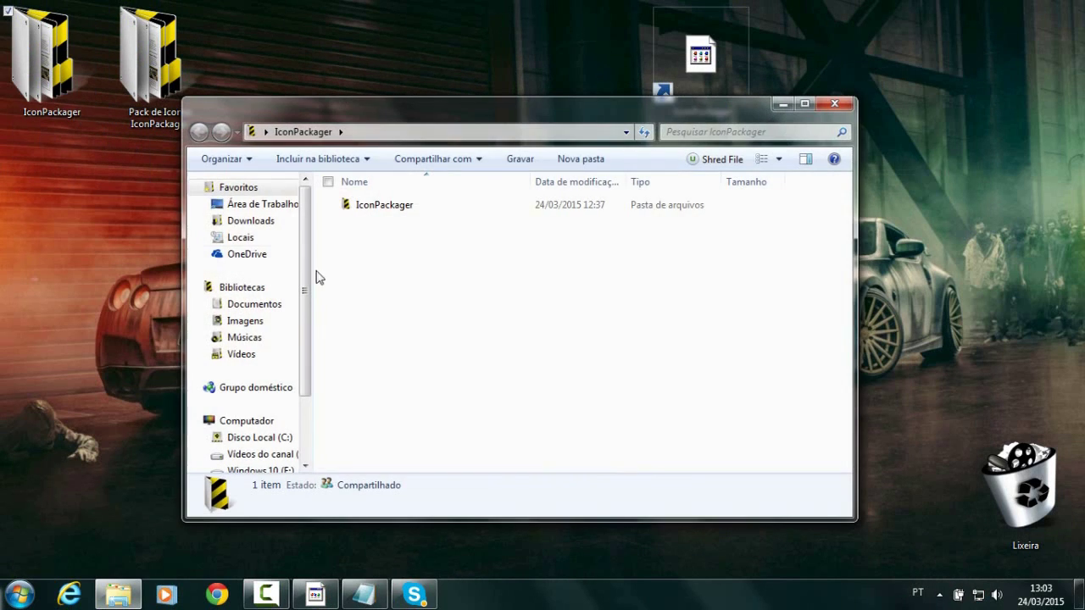
pyautogui.click(250, 221)
pyautogui.click(251, 239)
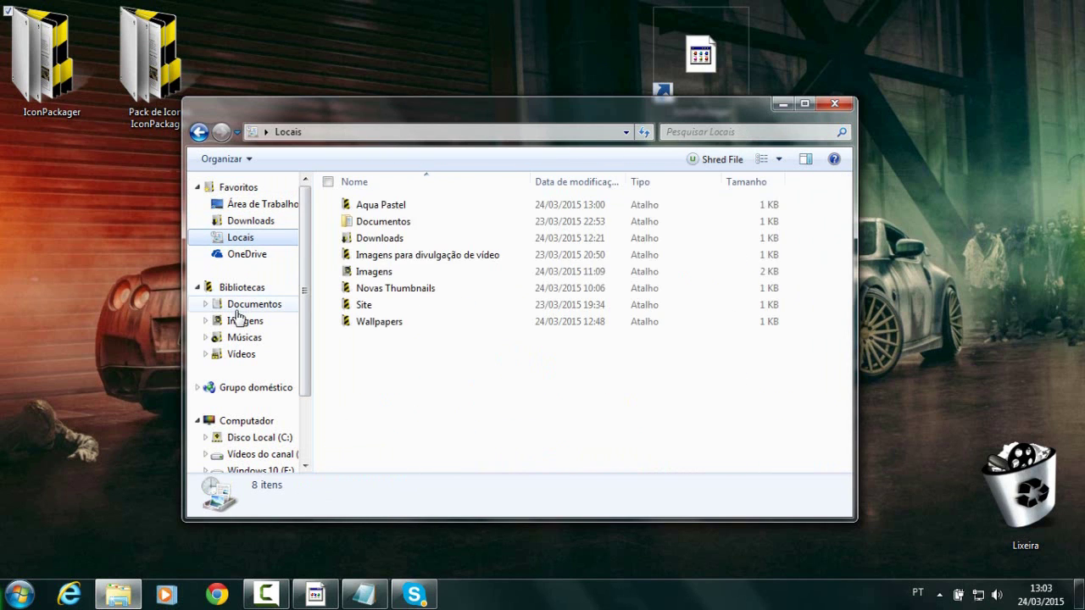
pyautogui.click(244, 305)
pyautogui.click(242, 321)
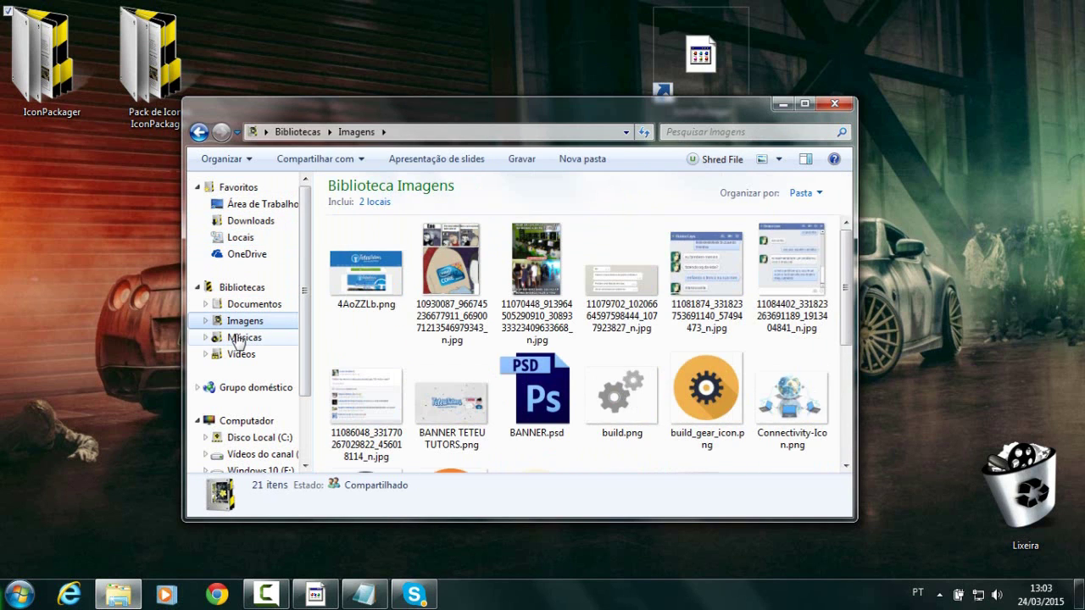
pyautogui.click(241, 337)
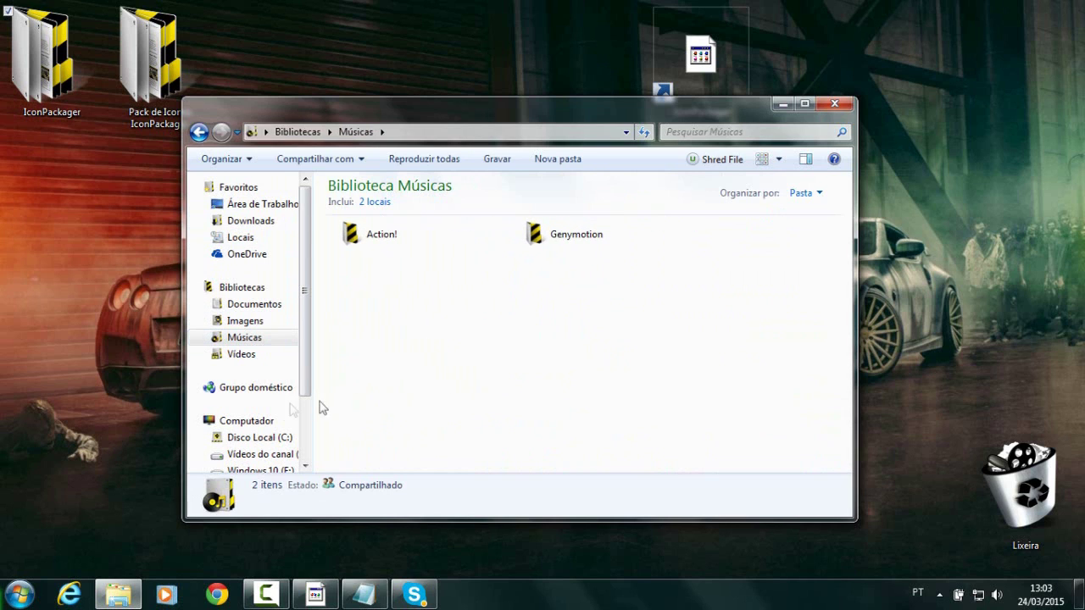
pyautogui.click(243, 422)
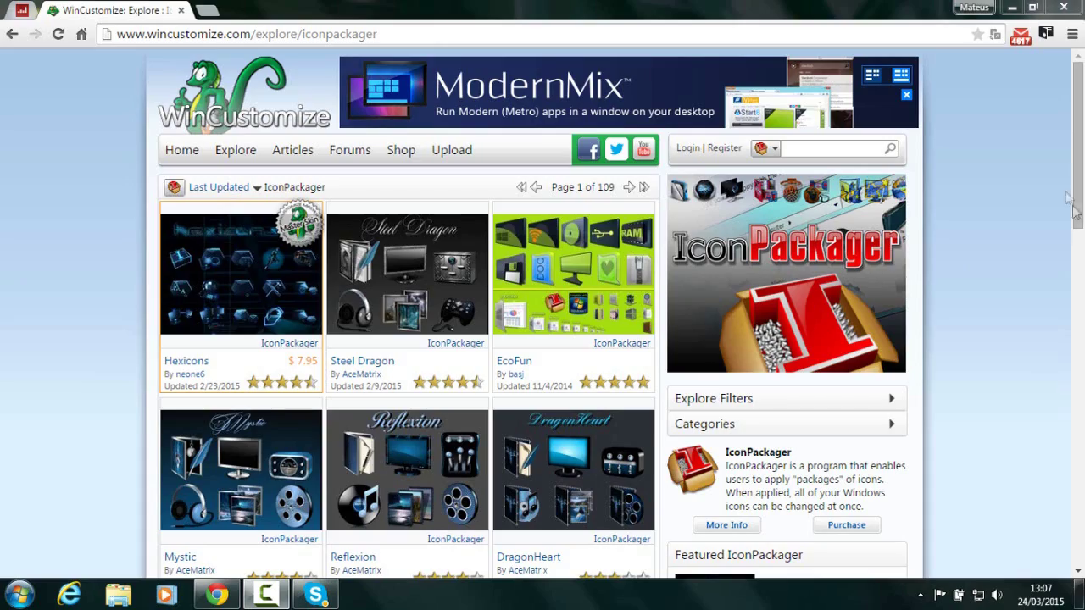
# Browse the IconPackager gallery on the WinCustomize site in Chrome.
pyautogui.click(1068, 322)
pyautogui.moveTo(1069, 322); pyautogui.dragTo(1036, 145)
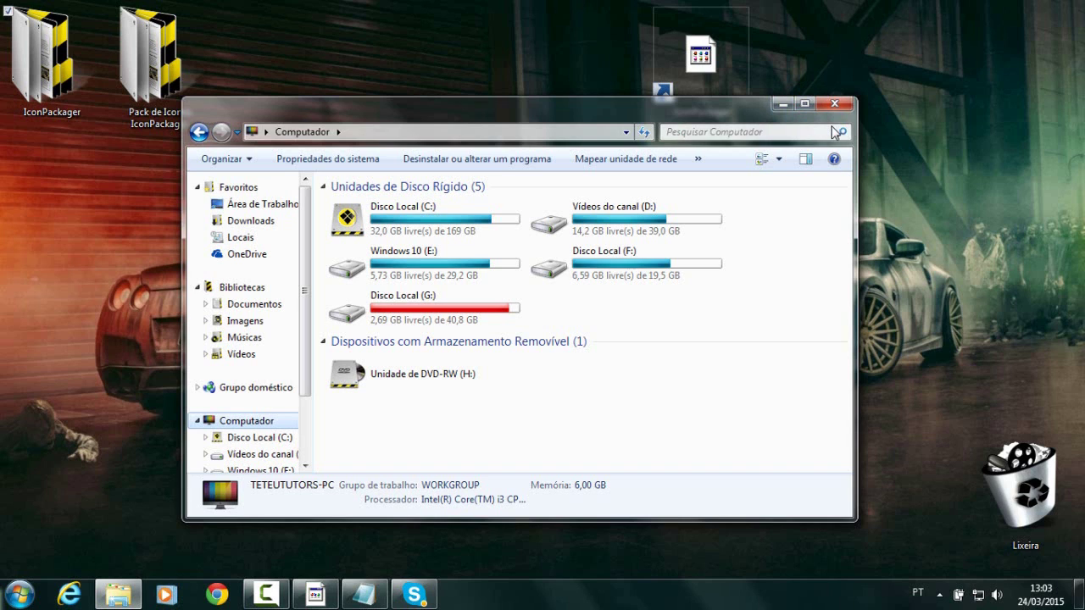
# Move the IconPackager folder down the desktop and back to its original spot.
pyautogui.moveTo(43, 60); pyautogui.dragTo(50, 347)
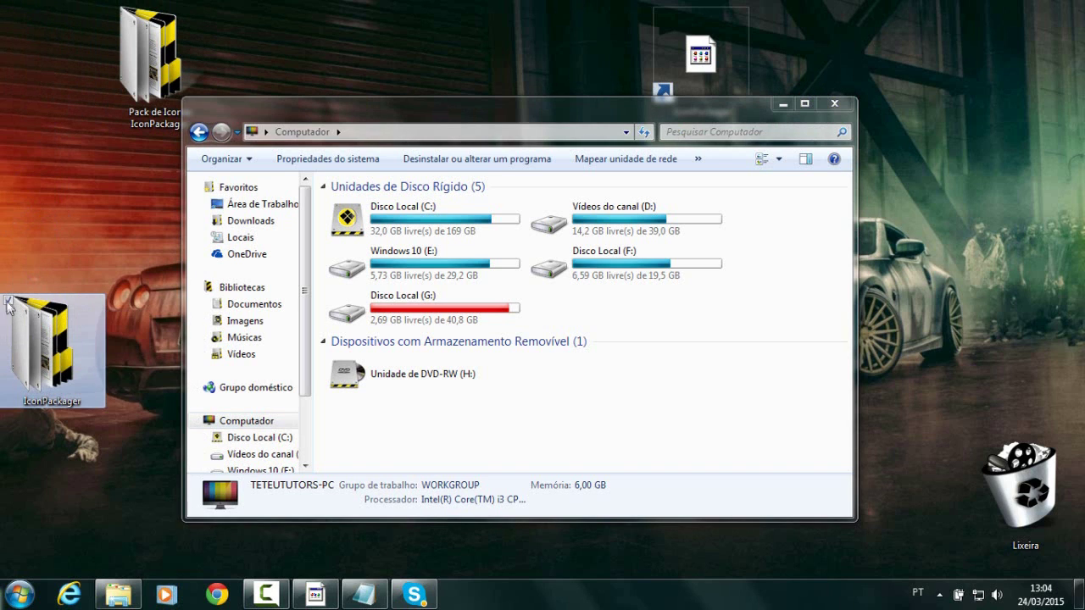
pyautogui.moveTo(10, 307); pyautogui.dragTo(42, 55)
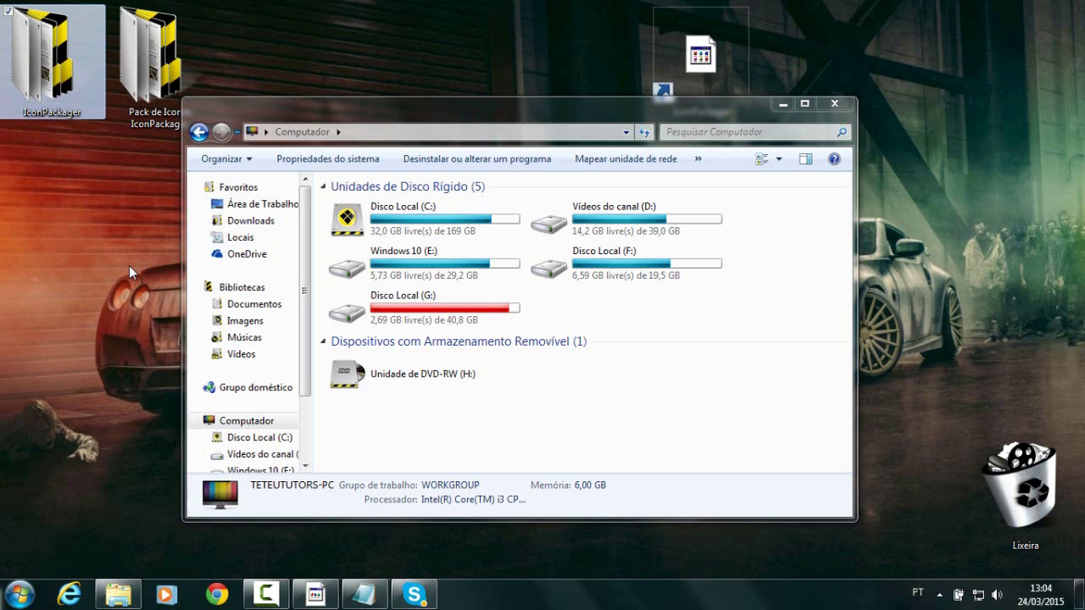
# Toggle the folder view option "Usar as caixas de seleção para selecionar itens", apply the folder options and close the Computador window.
pyautogui.click(217, 159)
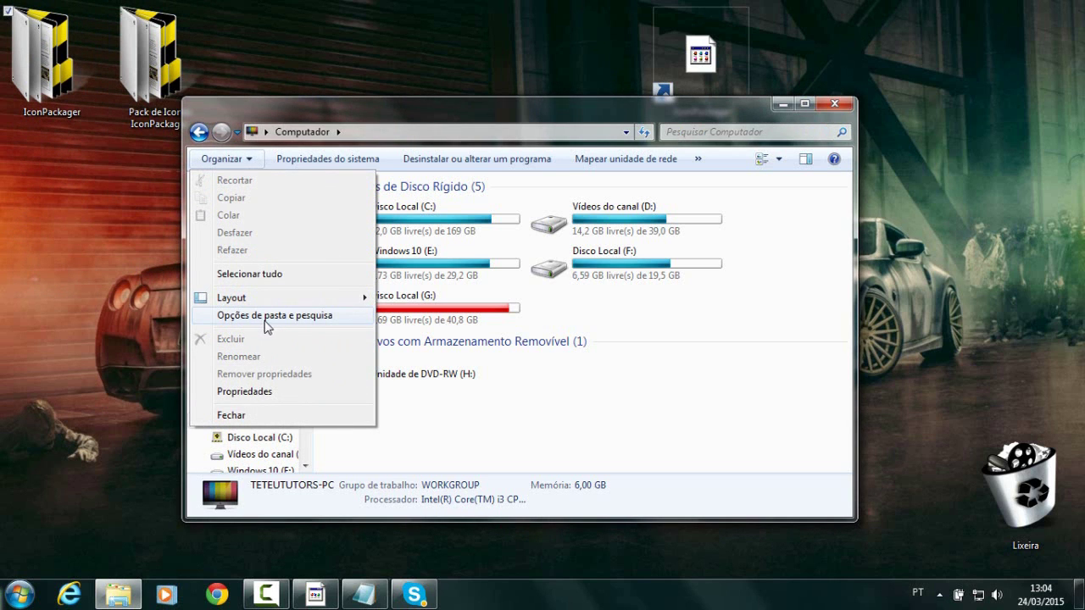
pyautogui.click(265, 325)
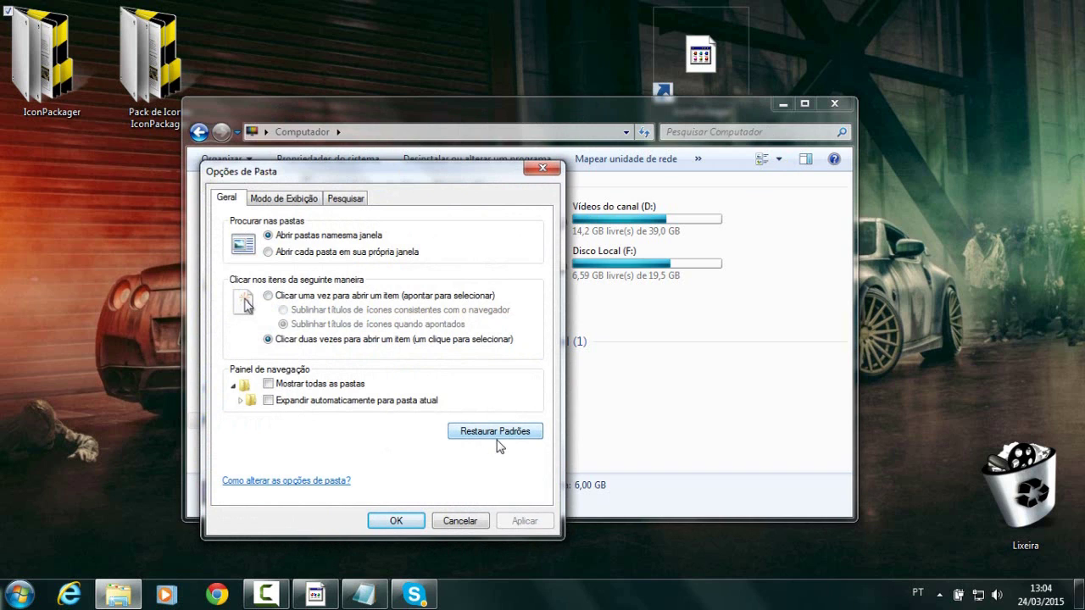
pyautogui.click(297, 201)
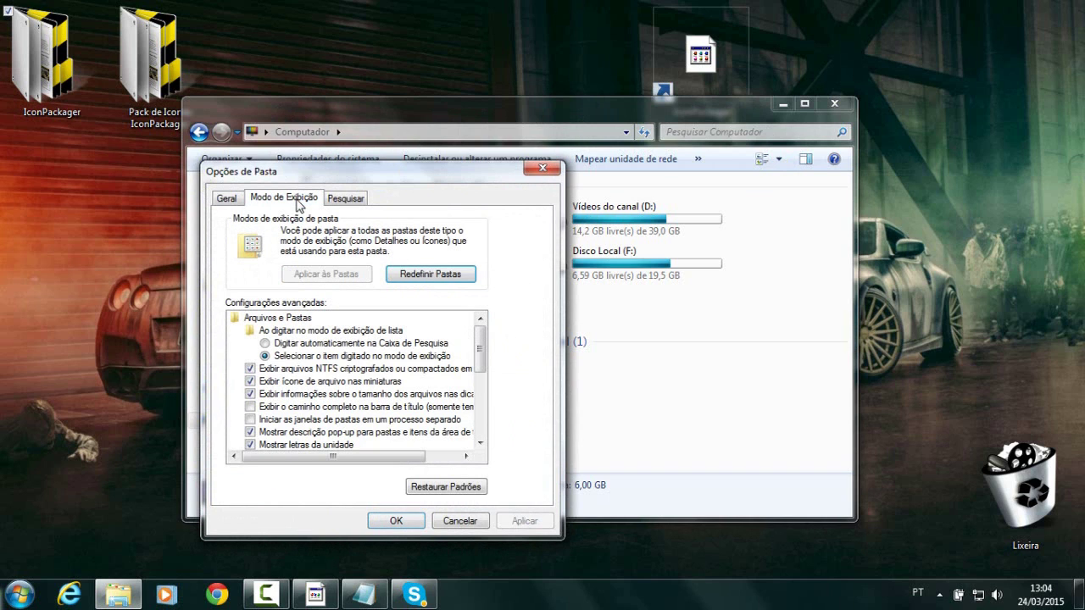
pyautogui.scroll(-5, 474, 439)
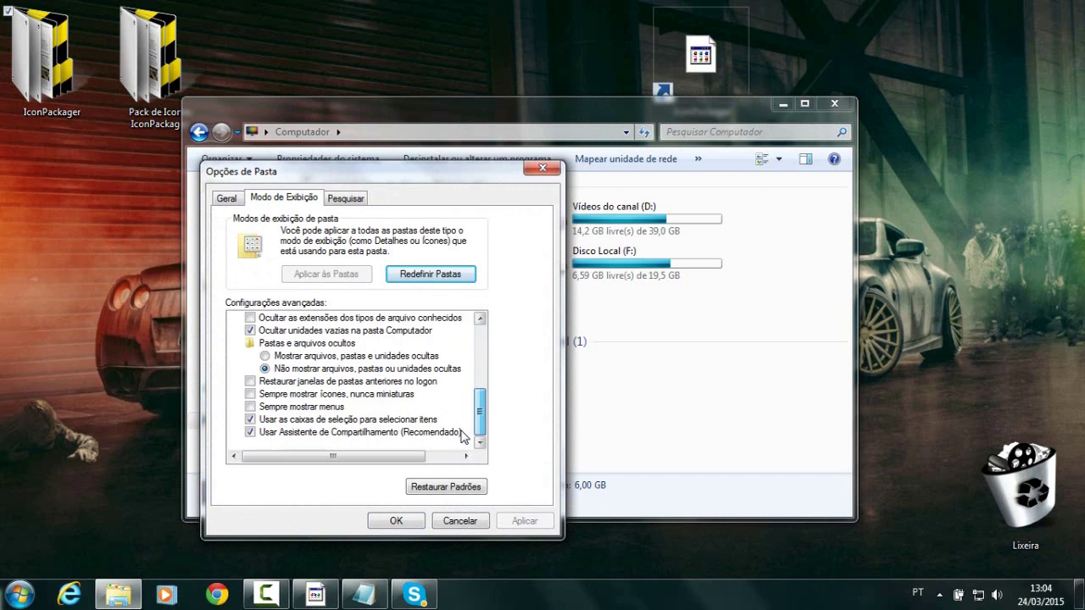
pyautogui.click(258, 421)
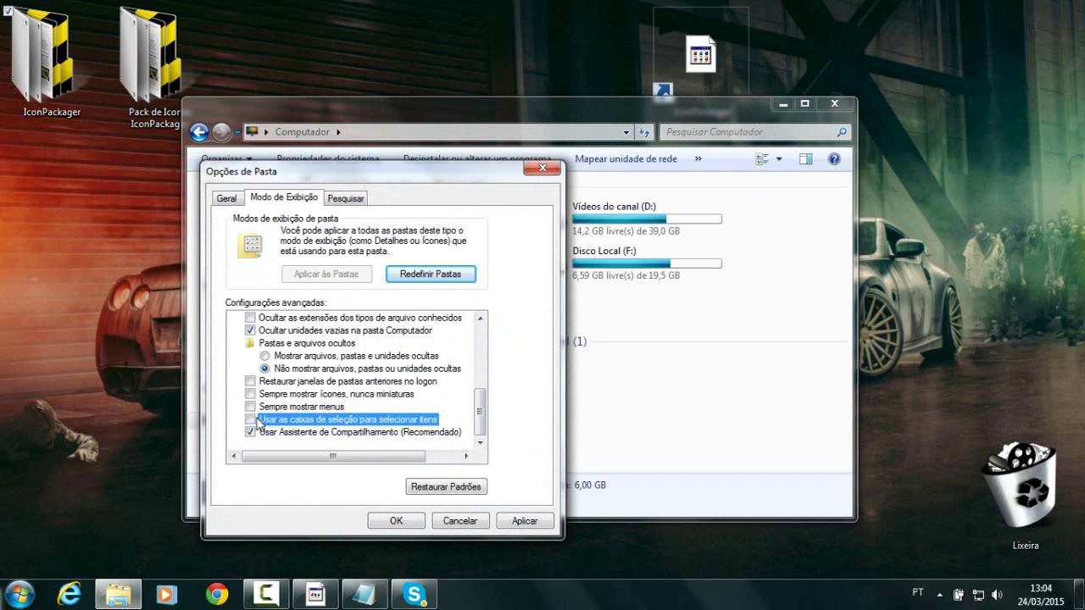
pyautogui.click(250, 419)
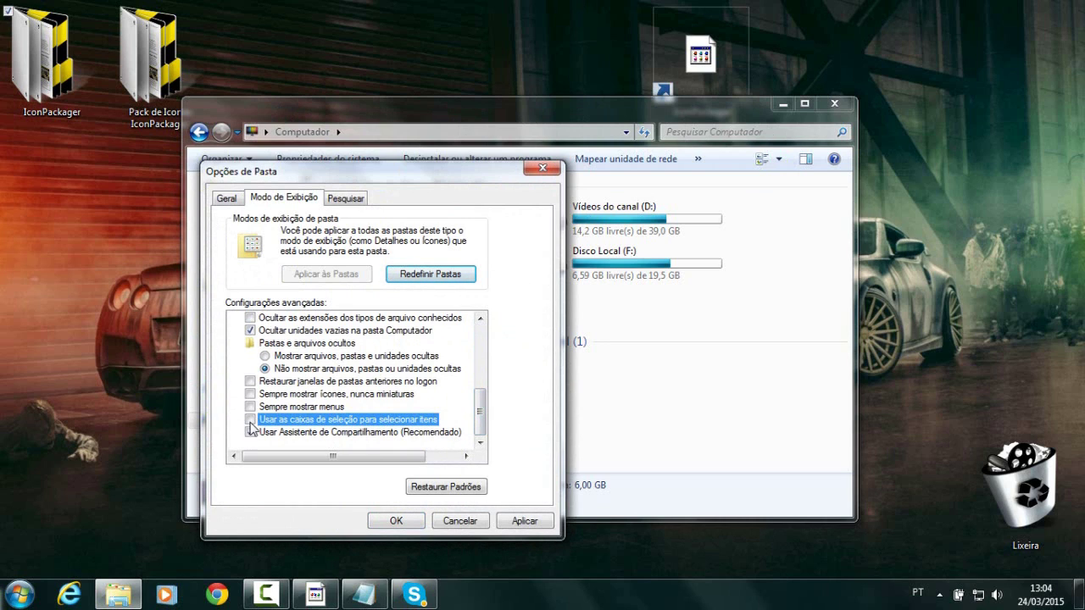
pyautogui.click(518, 521)
pyautogui.click(396, 520)
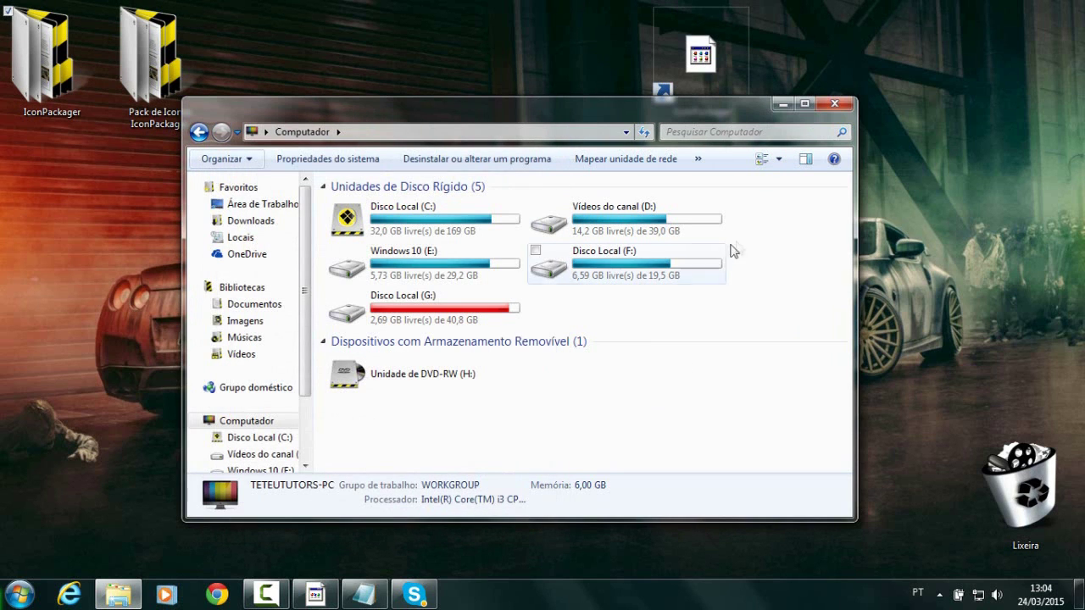
pyautogui.click(834, 103)
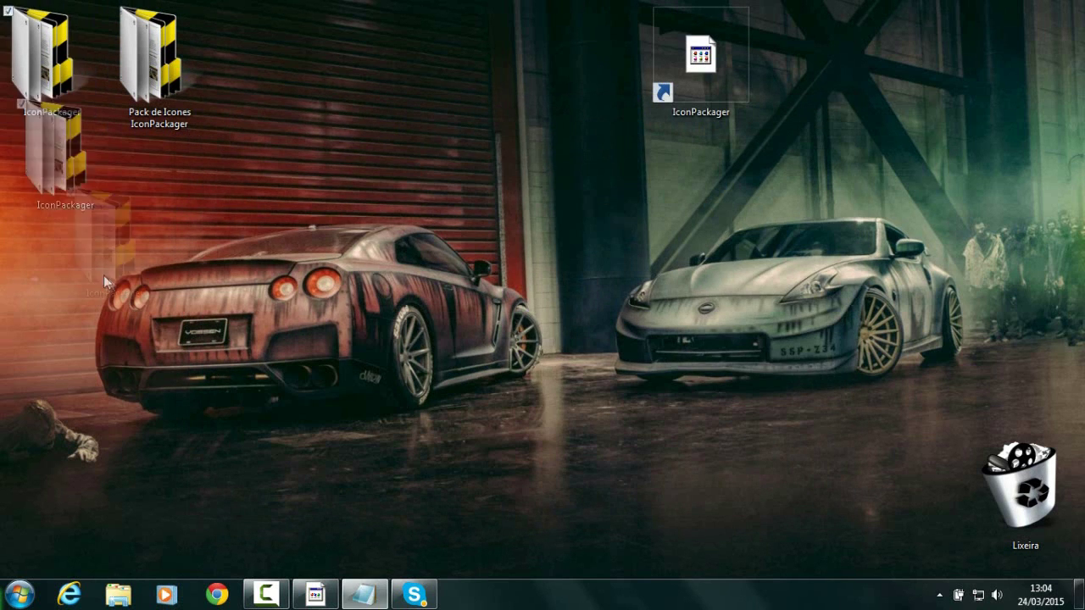
# Move the IconPackager shortcut across the desktop into the column above Lixeira and dismiss the Windows colour scheme prompt.
pyautogui.moveTo(71, 236); pyautogui.dragTo(156, 217)
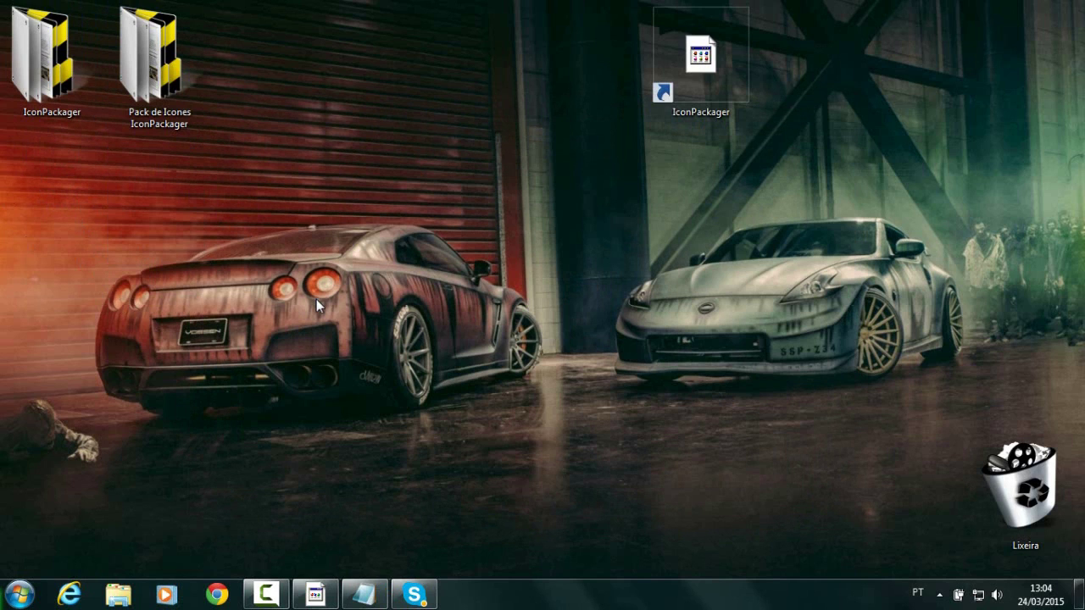
pyautogui.moveTo(678, 89); pyautogui.dragTo(992, 102)
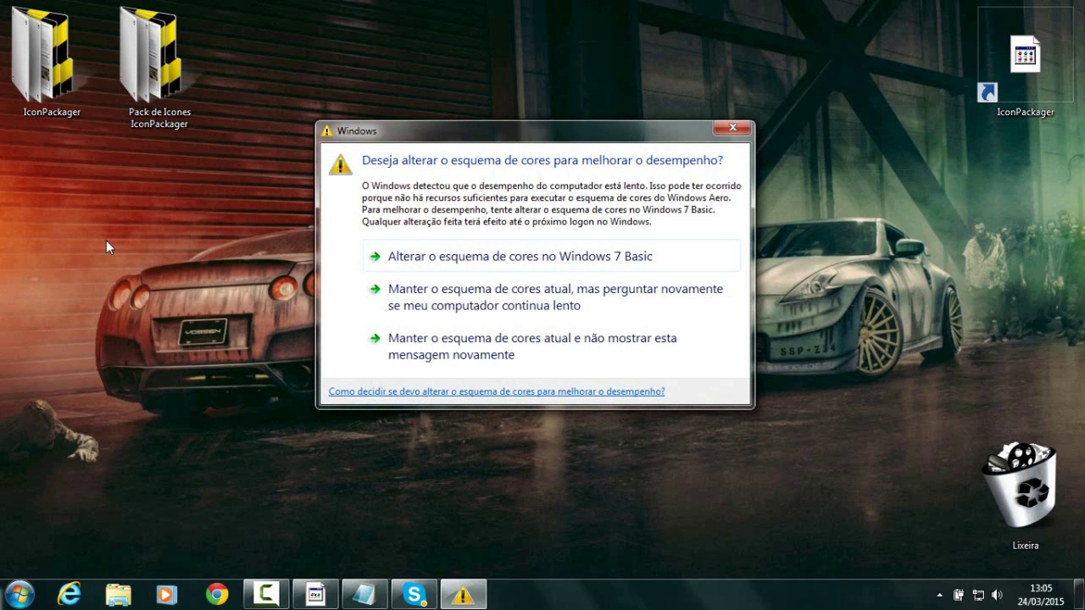
pyautogui.click(725, 131)
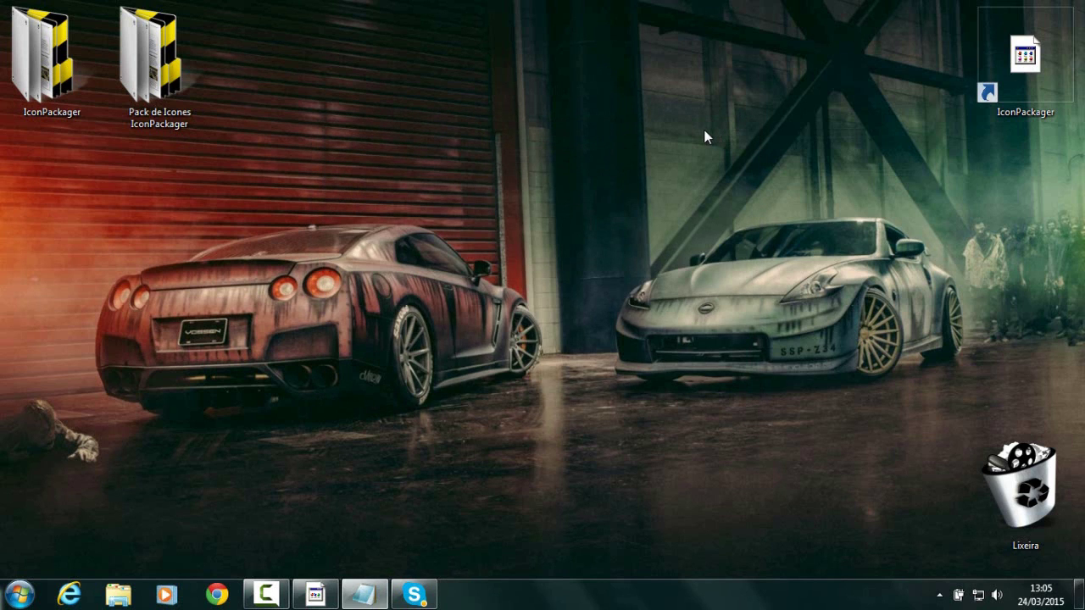